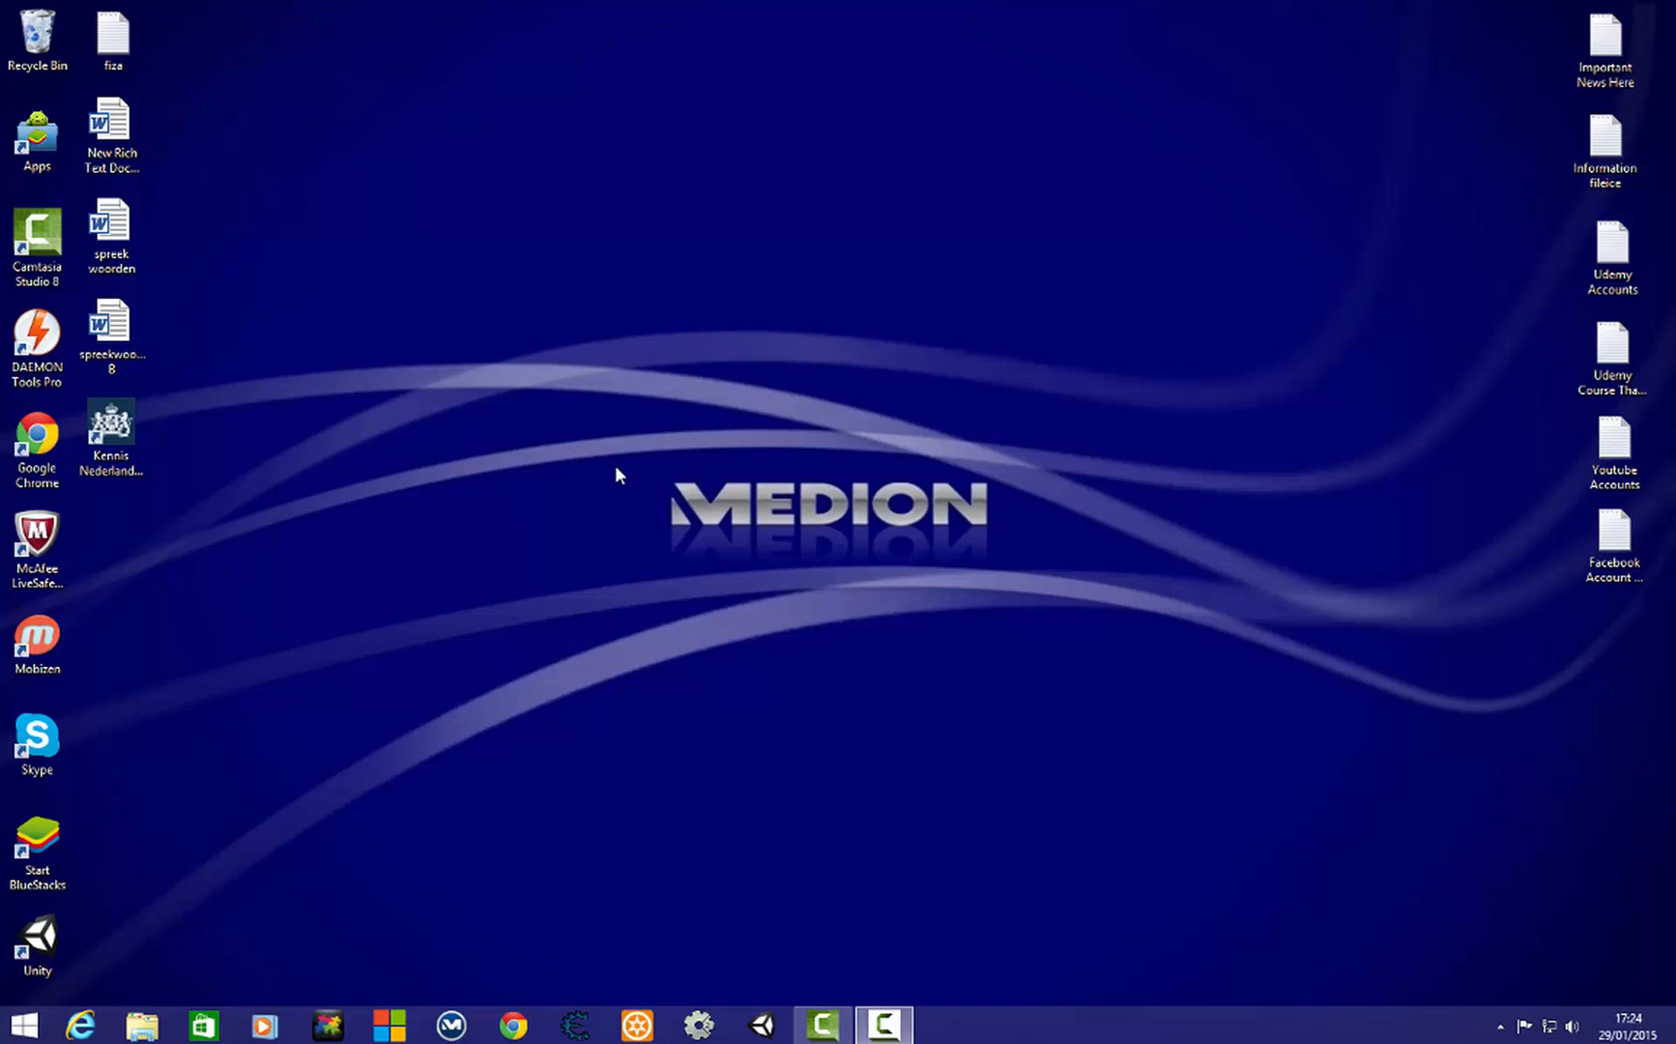
# Search the web for 'youtube' and open the YouTube site from the results
pyautogui.moveTo(652, 451); pyautogui.dragTo(1001, 544)
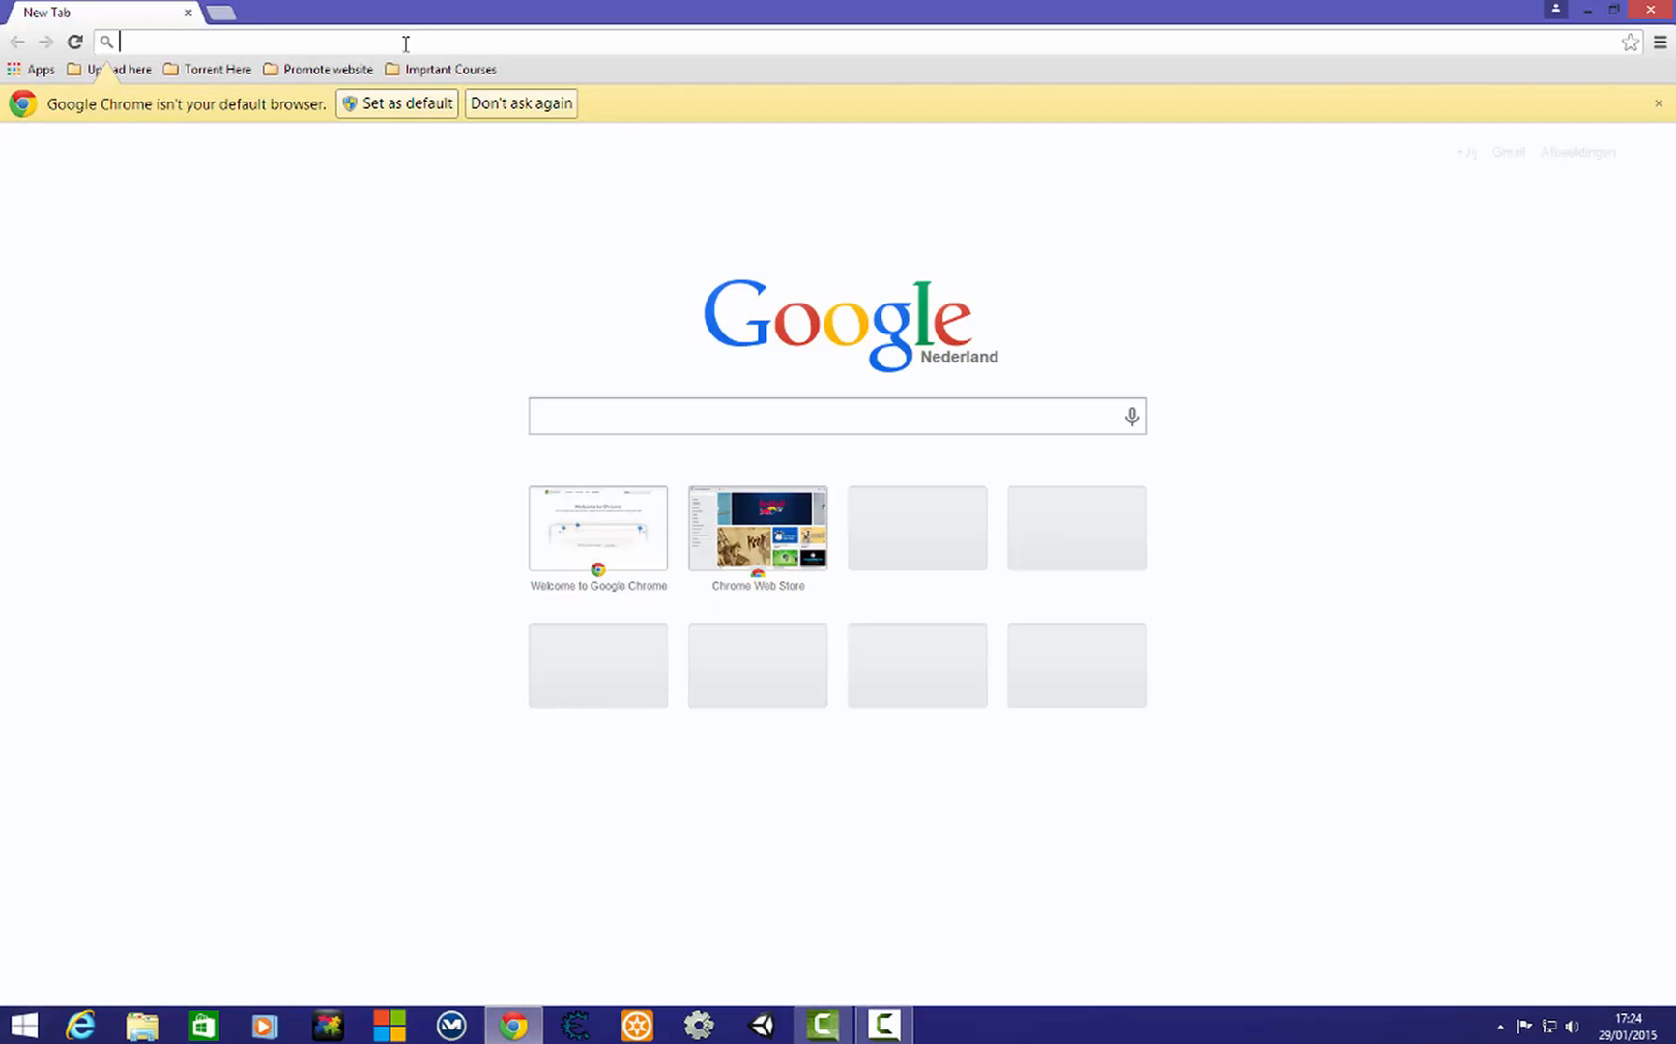
pyautogui.write('yout')
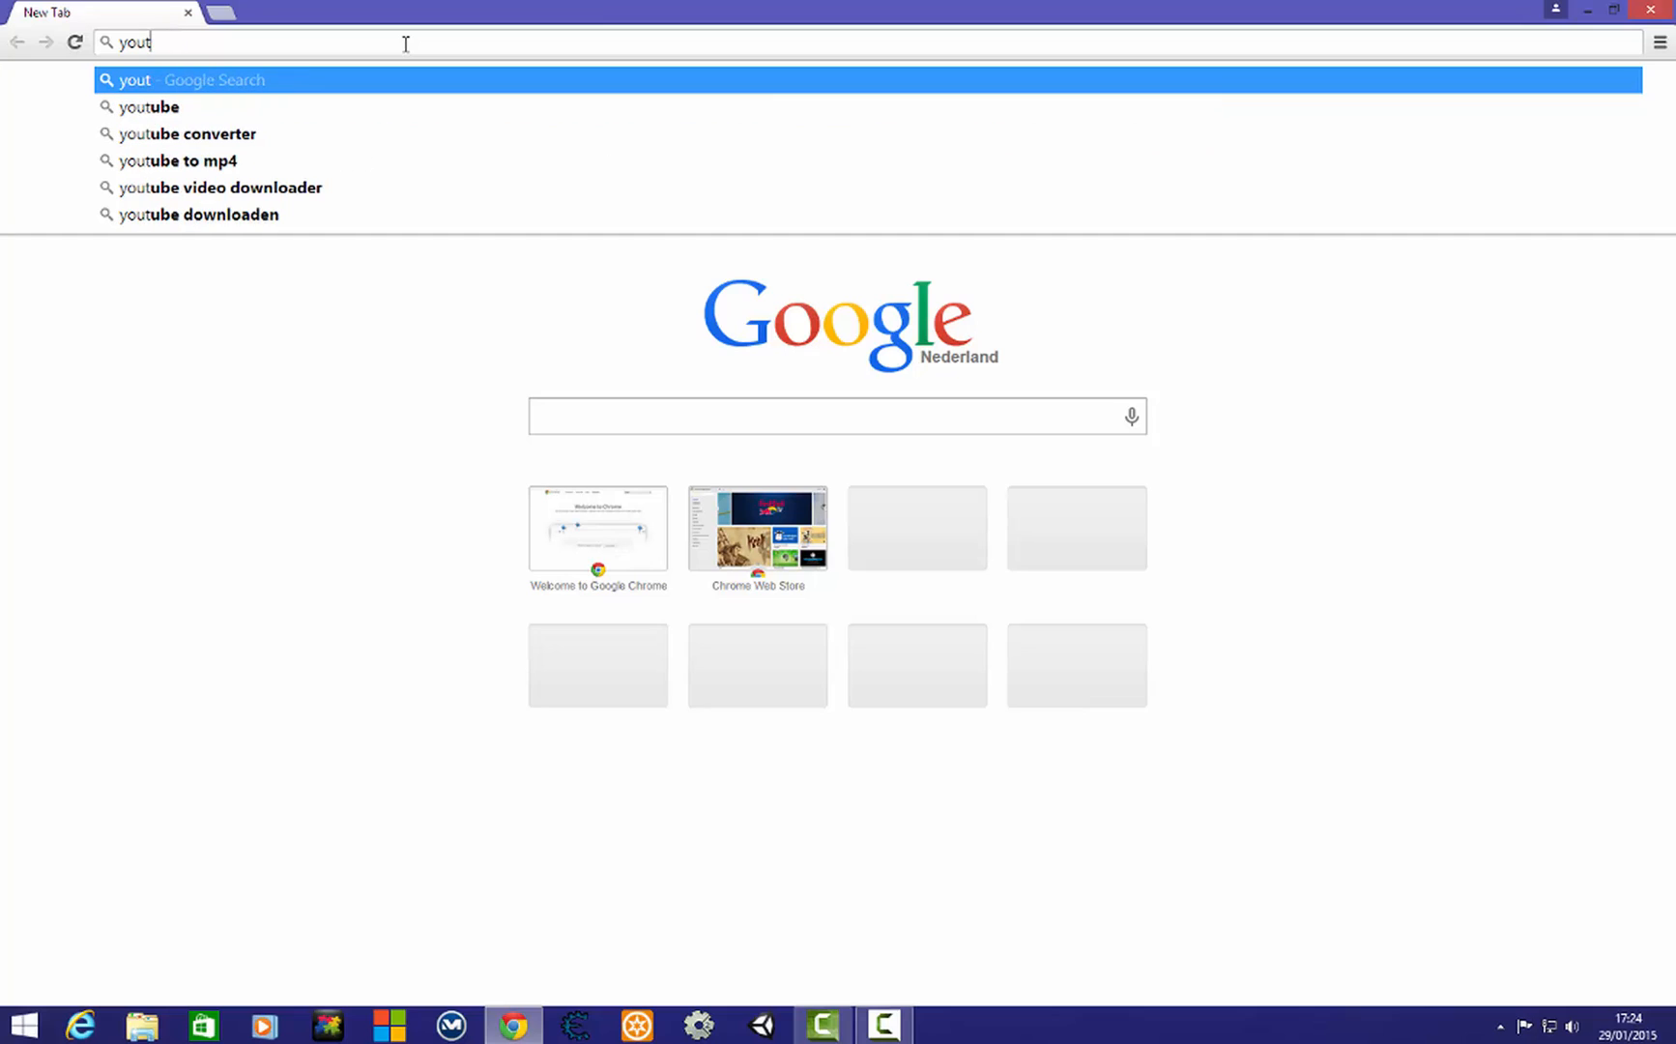
pyautogui.write('ube')
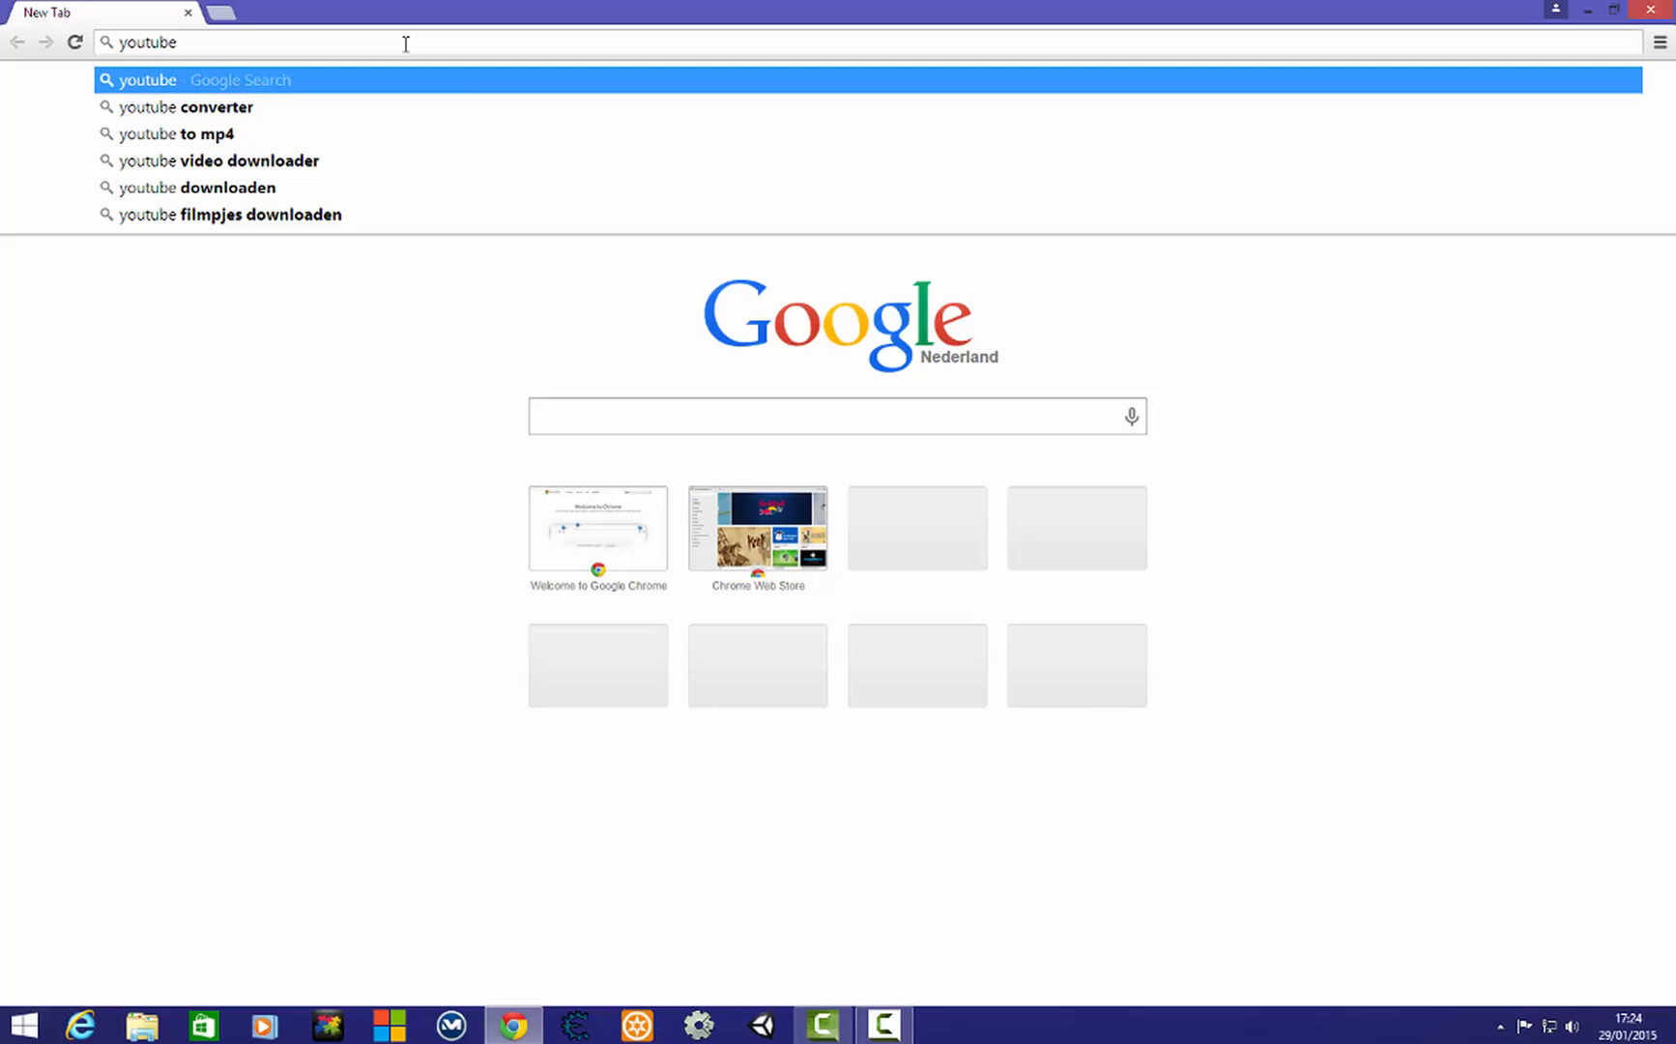
pyautogui.press('Return')
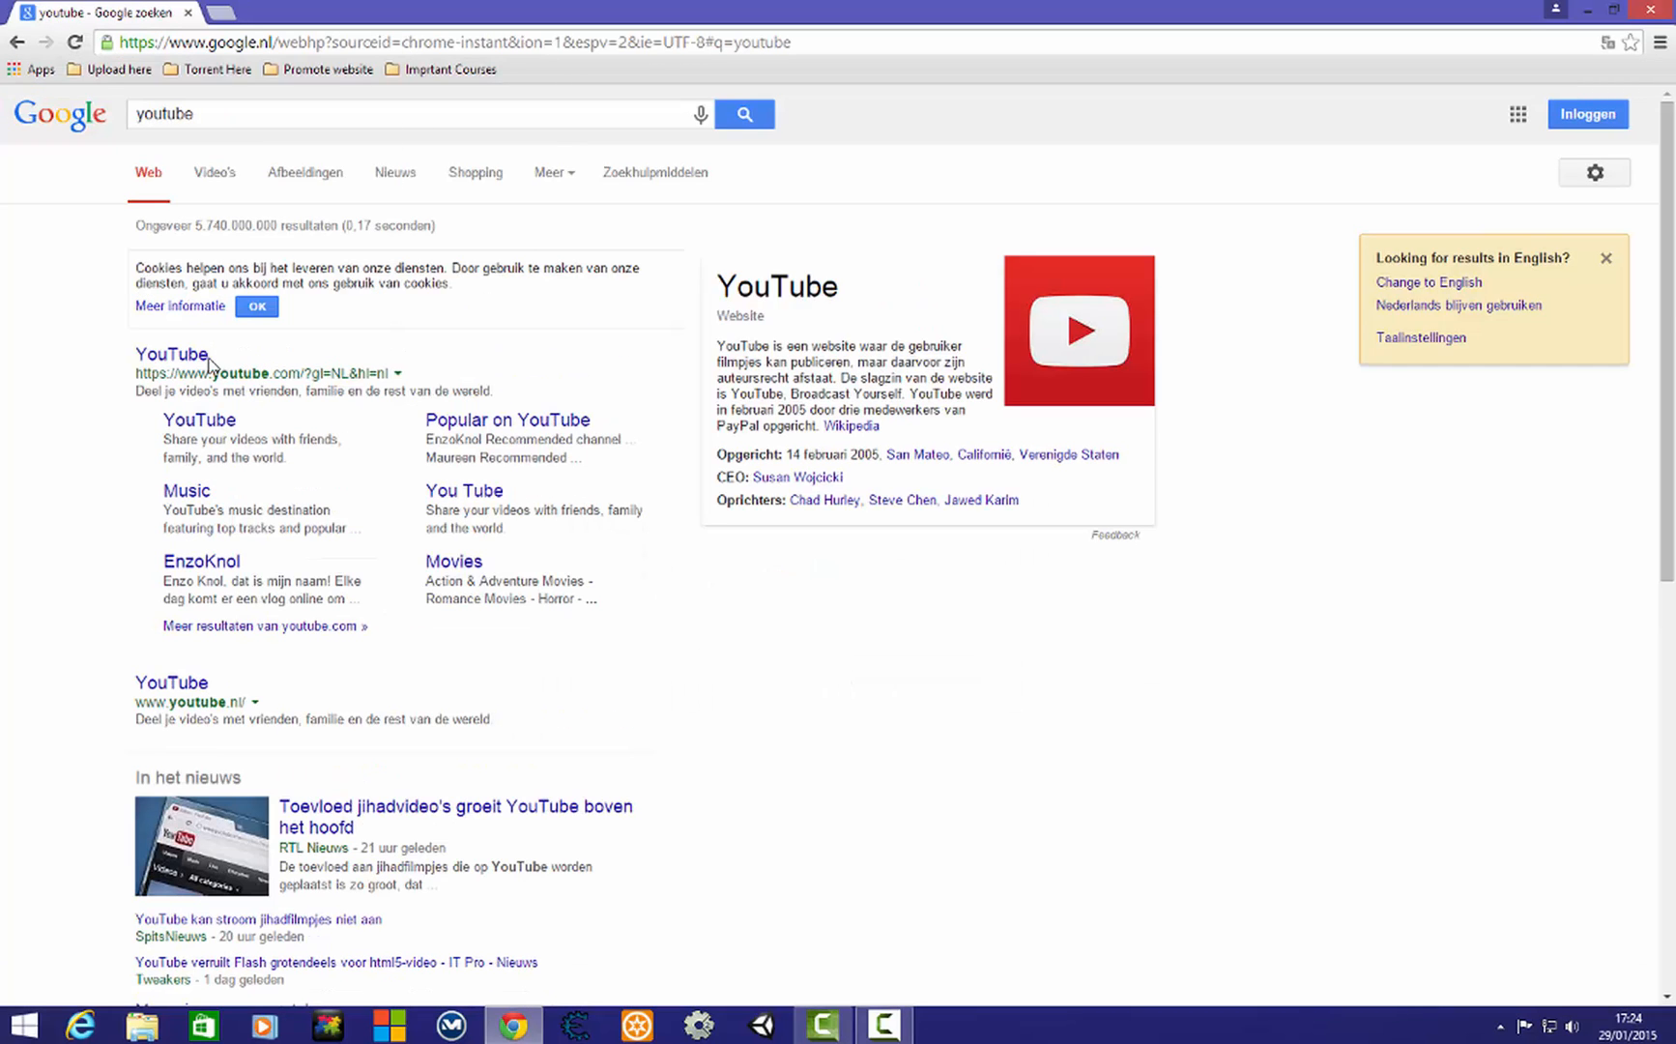
pyautogui.click(172, 354)
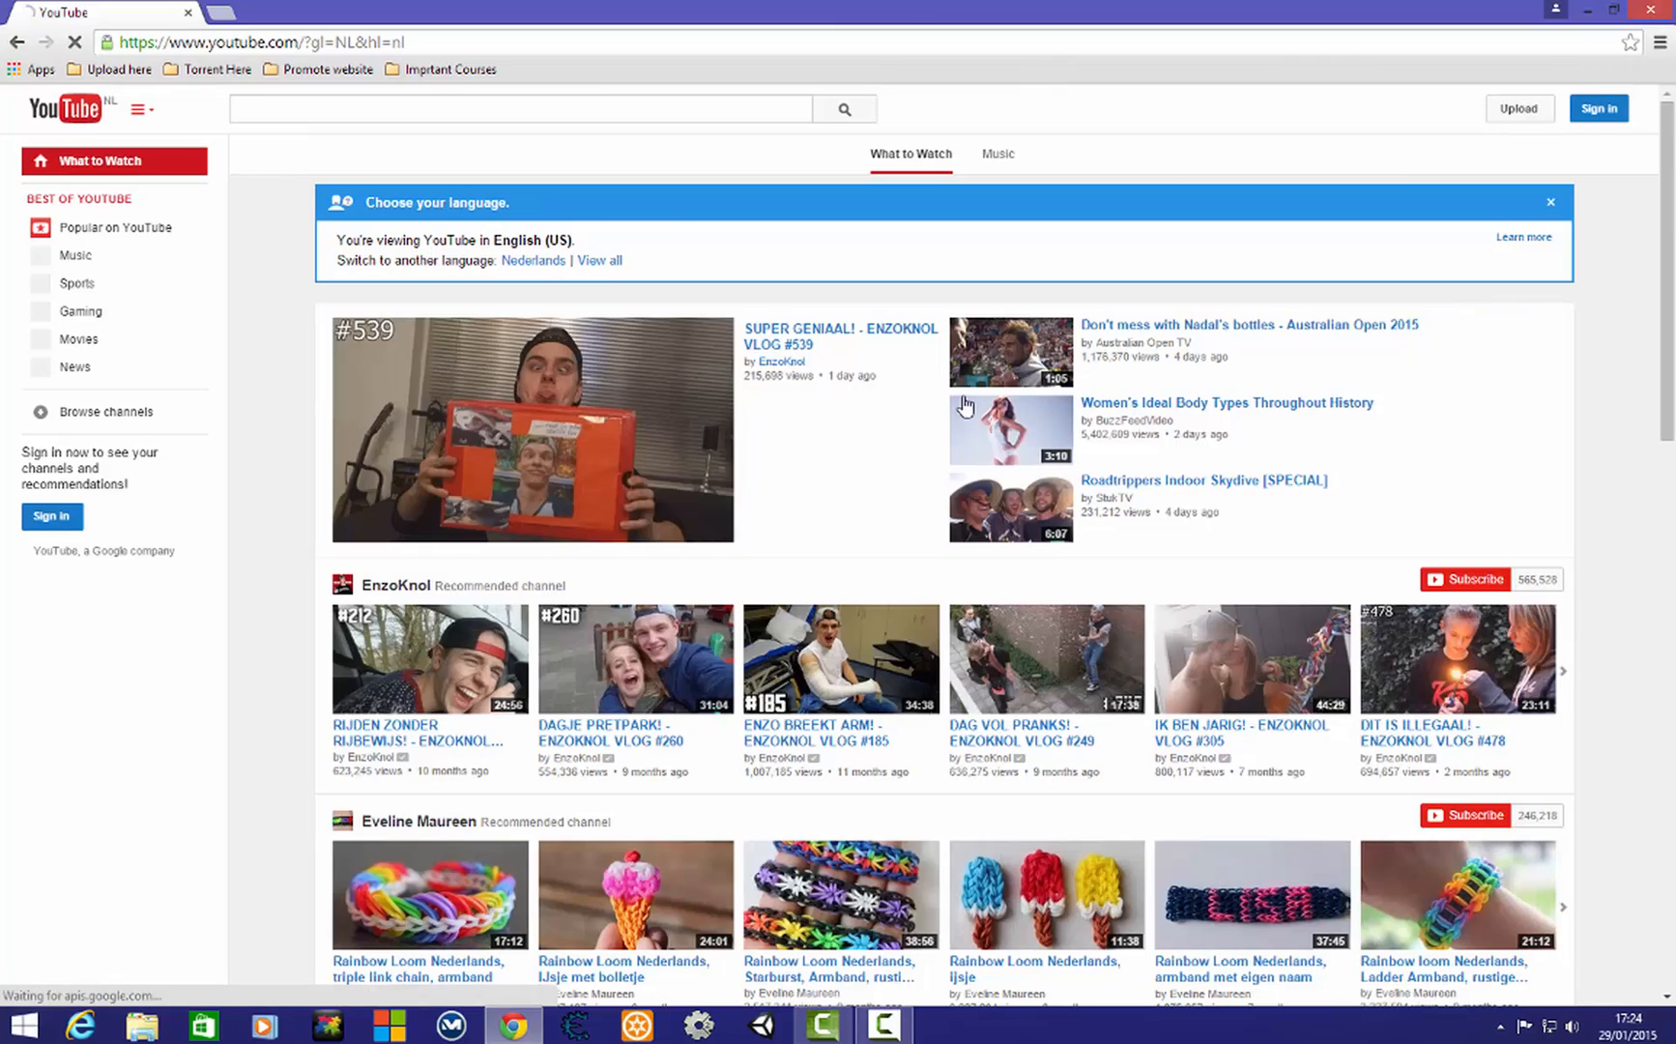
# Go to YouTube sign-in and start creating a new Google account
pyautogui.click(1599, 108)
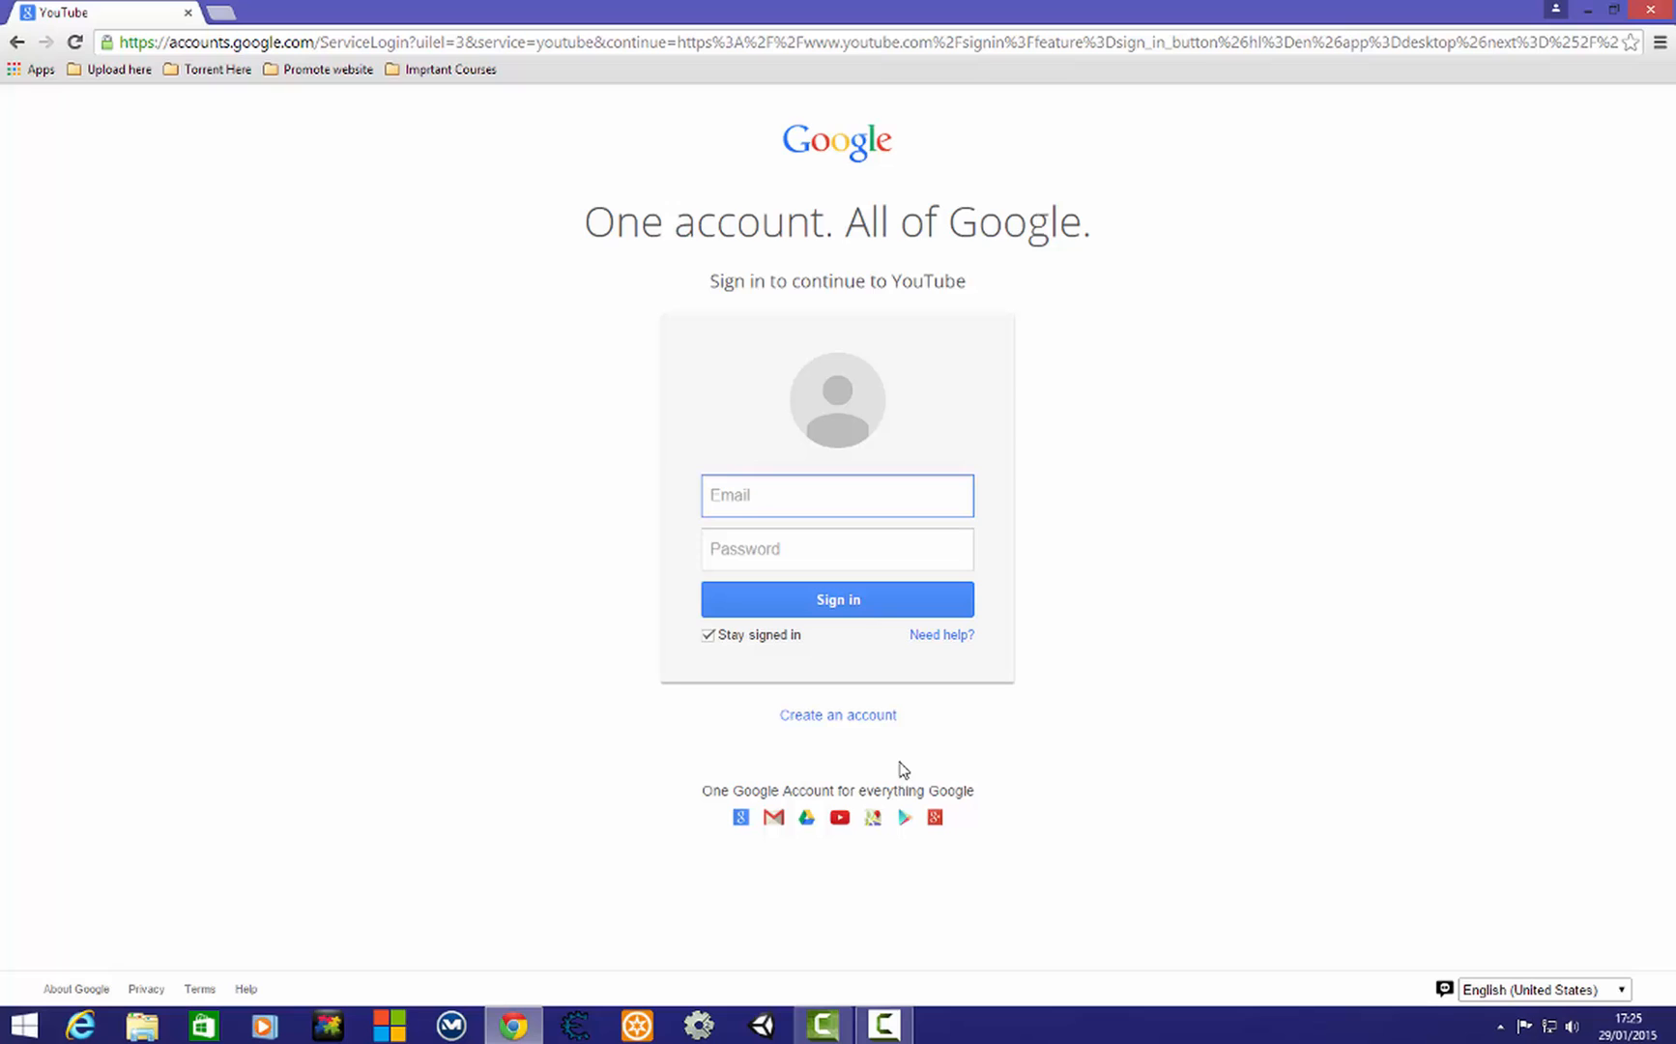
pyautogui.click(864, 717)
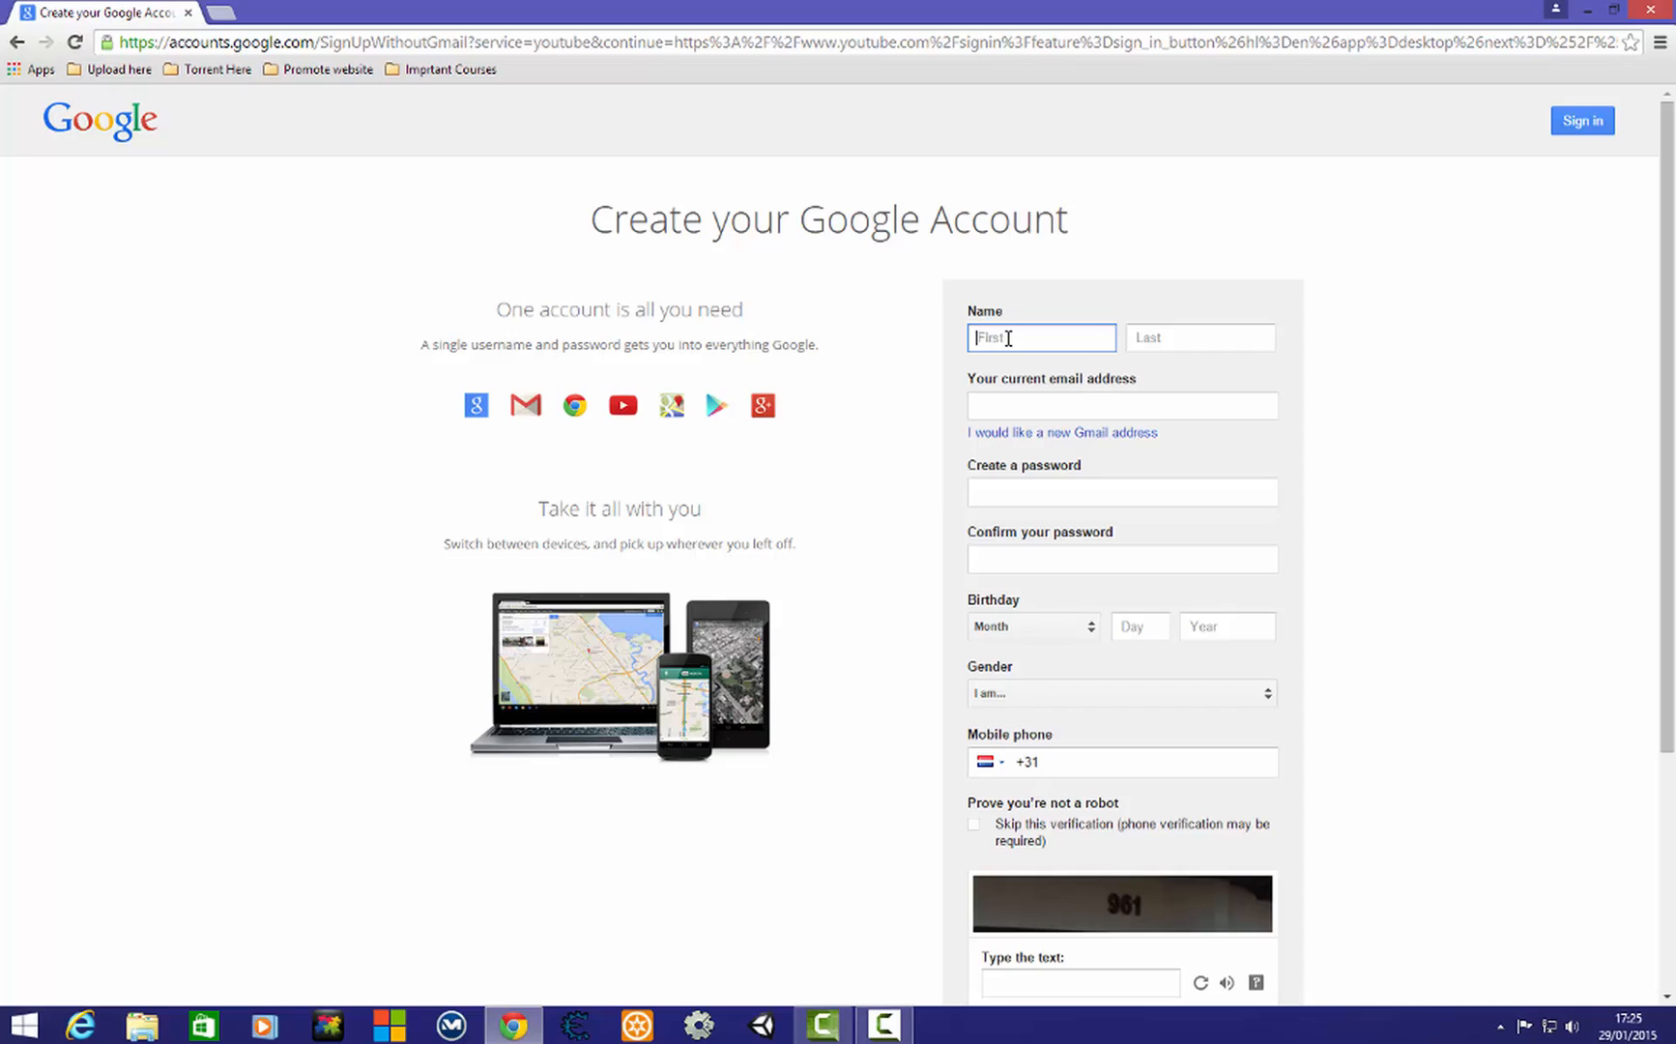
pyautogui.scroll(-3, 1008, 339)
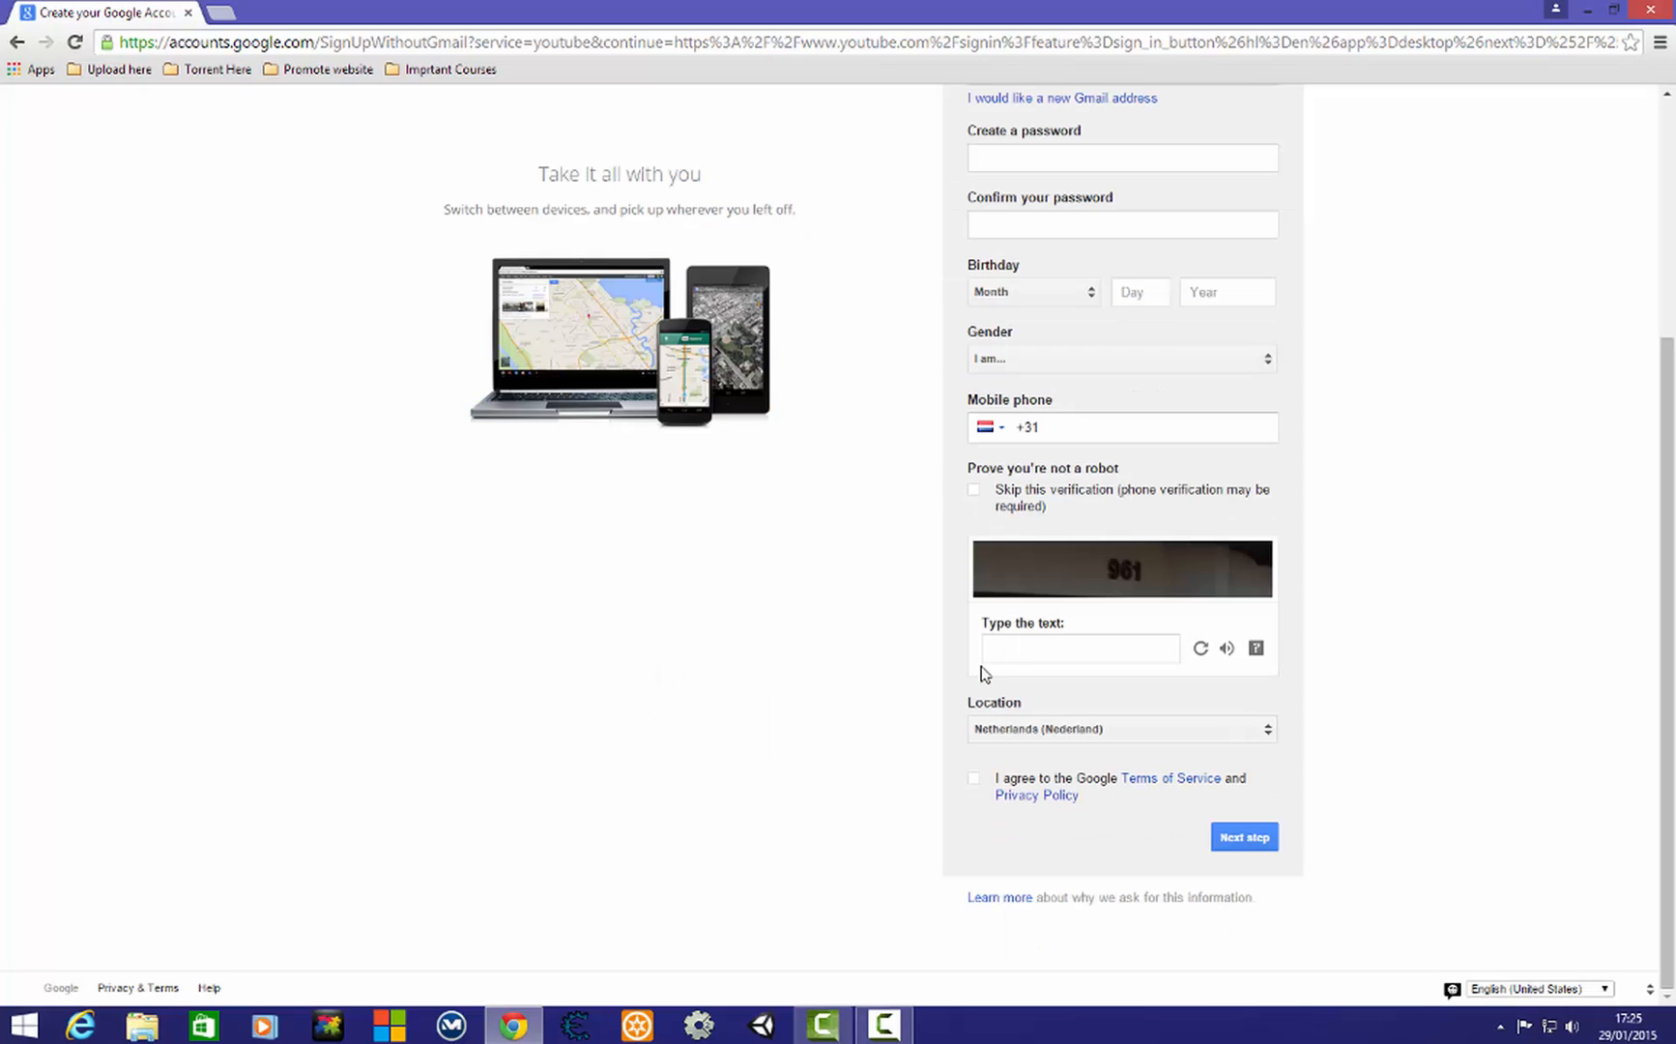
pyautogui.moveTo(1669, 680)
pyautogui.mouseDown()
pyautogui.moveTo(1669, 432)
pyautogui.moveTo(1669, 693)
pyautogui.mouseUp()
pyautogui.click(1025, 426)
pyautogui.scroll(5, 1506, 452)
# Fill in the first and last name on the sign-up form
pyautogui.click(1059, 336)
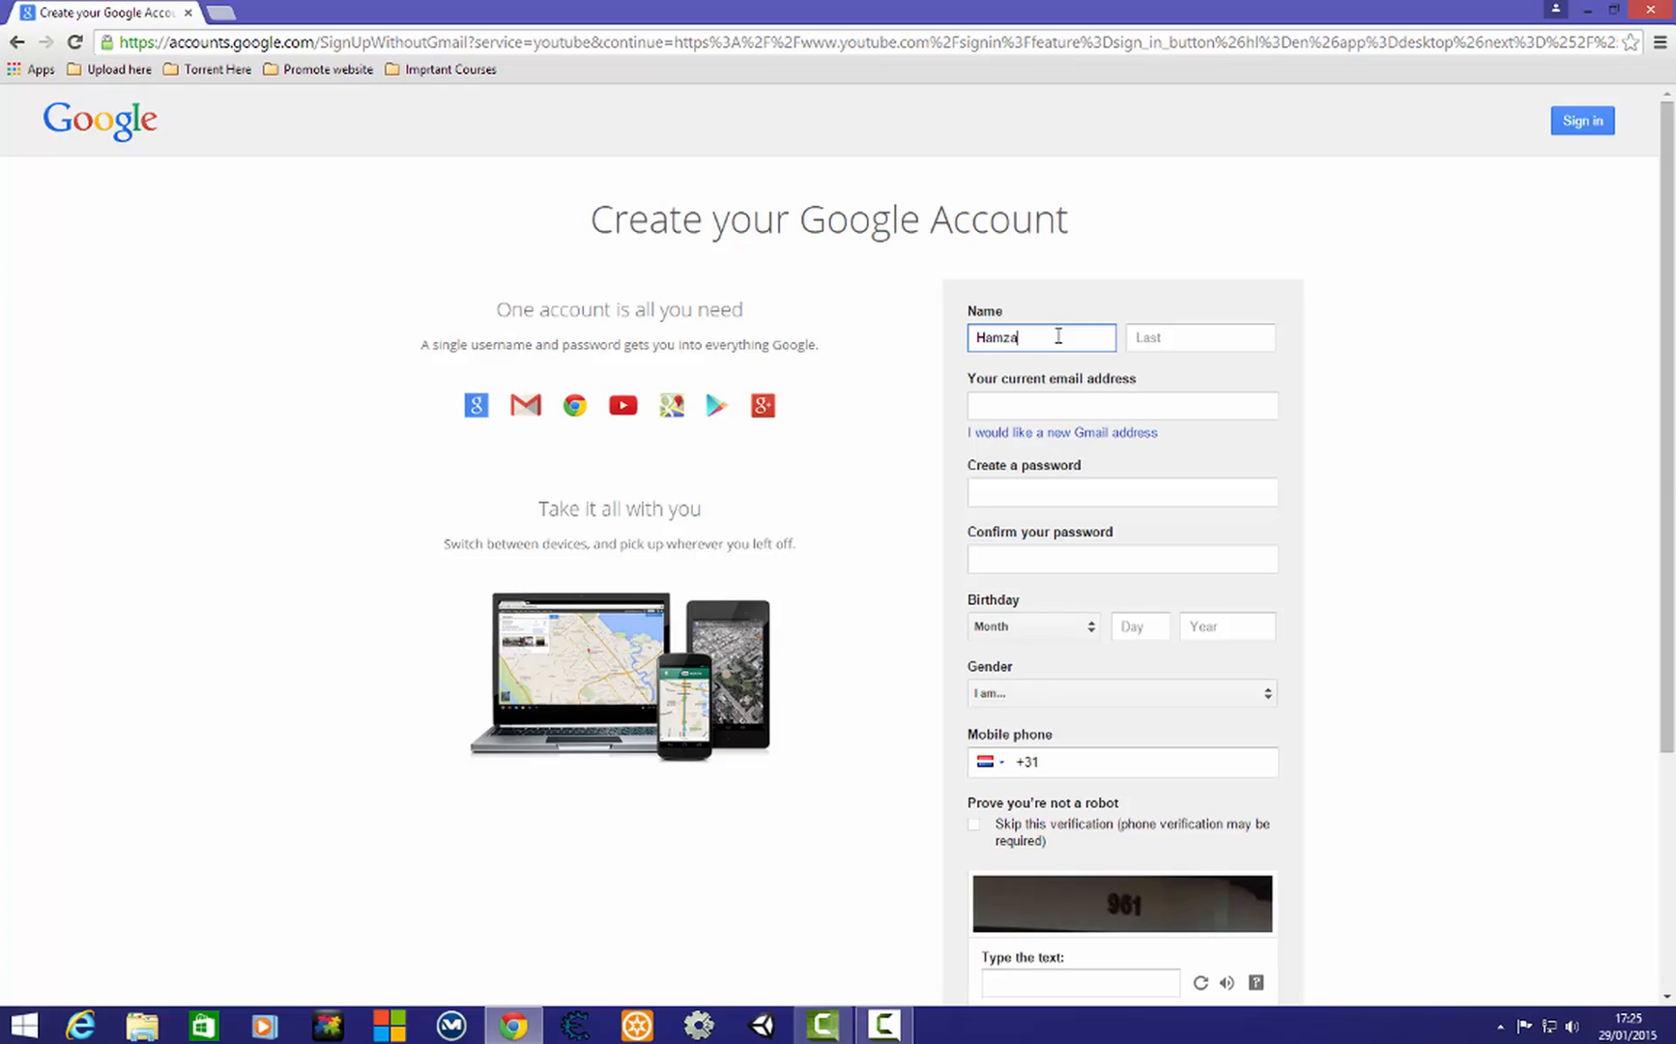
pyautogui.press('Tab')
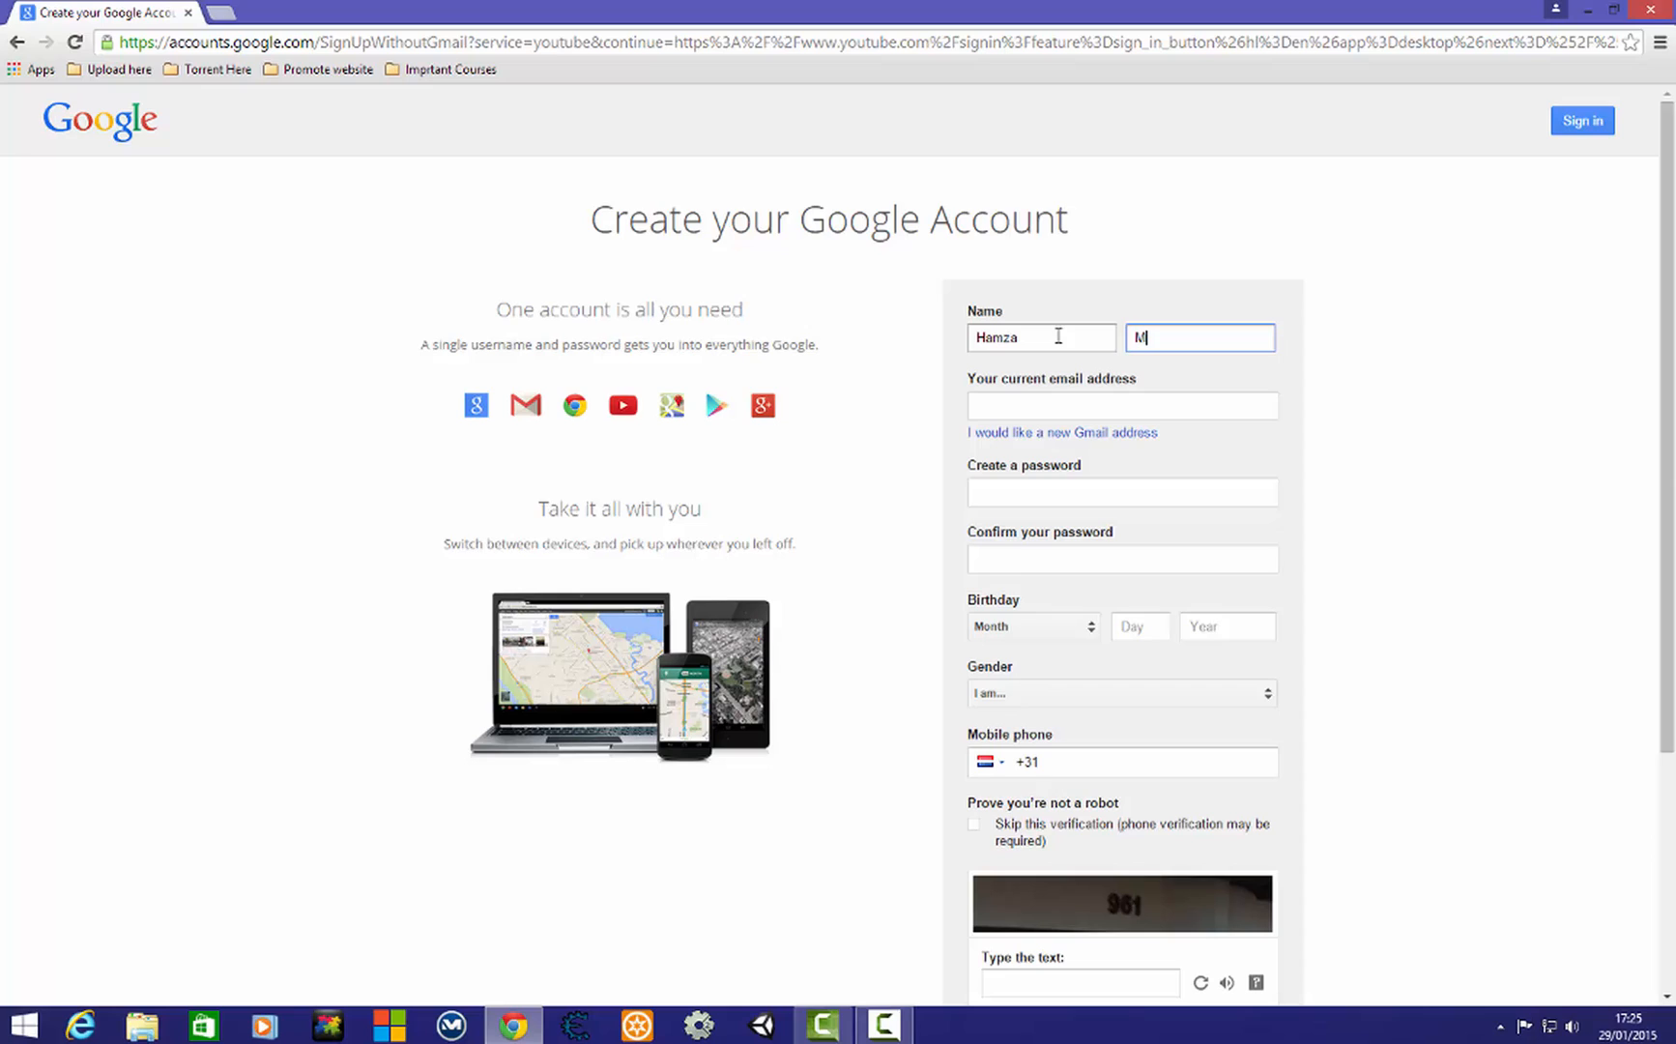
pyautogui.write('ubarik')
pyautogui.press('Tab')
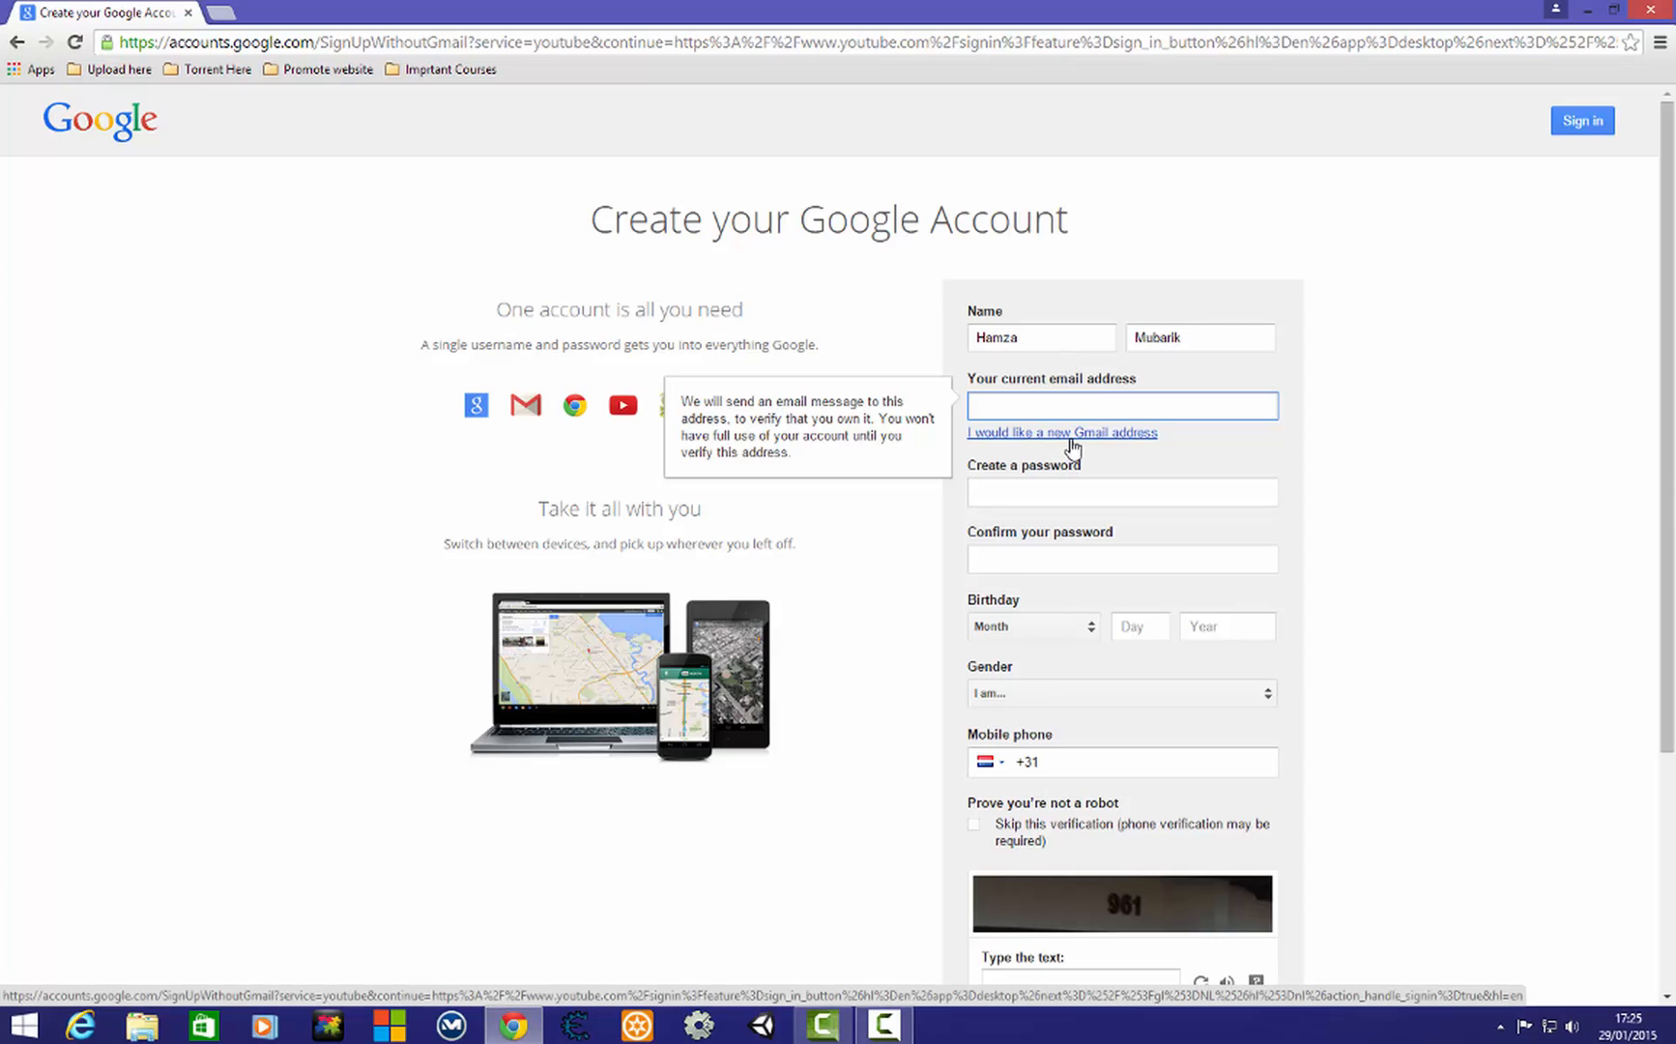
# Choose a new Gmail address and try a username, which is reported as already taken
pyautogui.click(1072, 434)
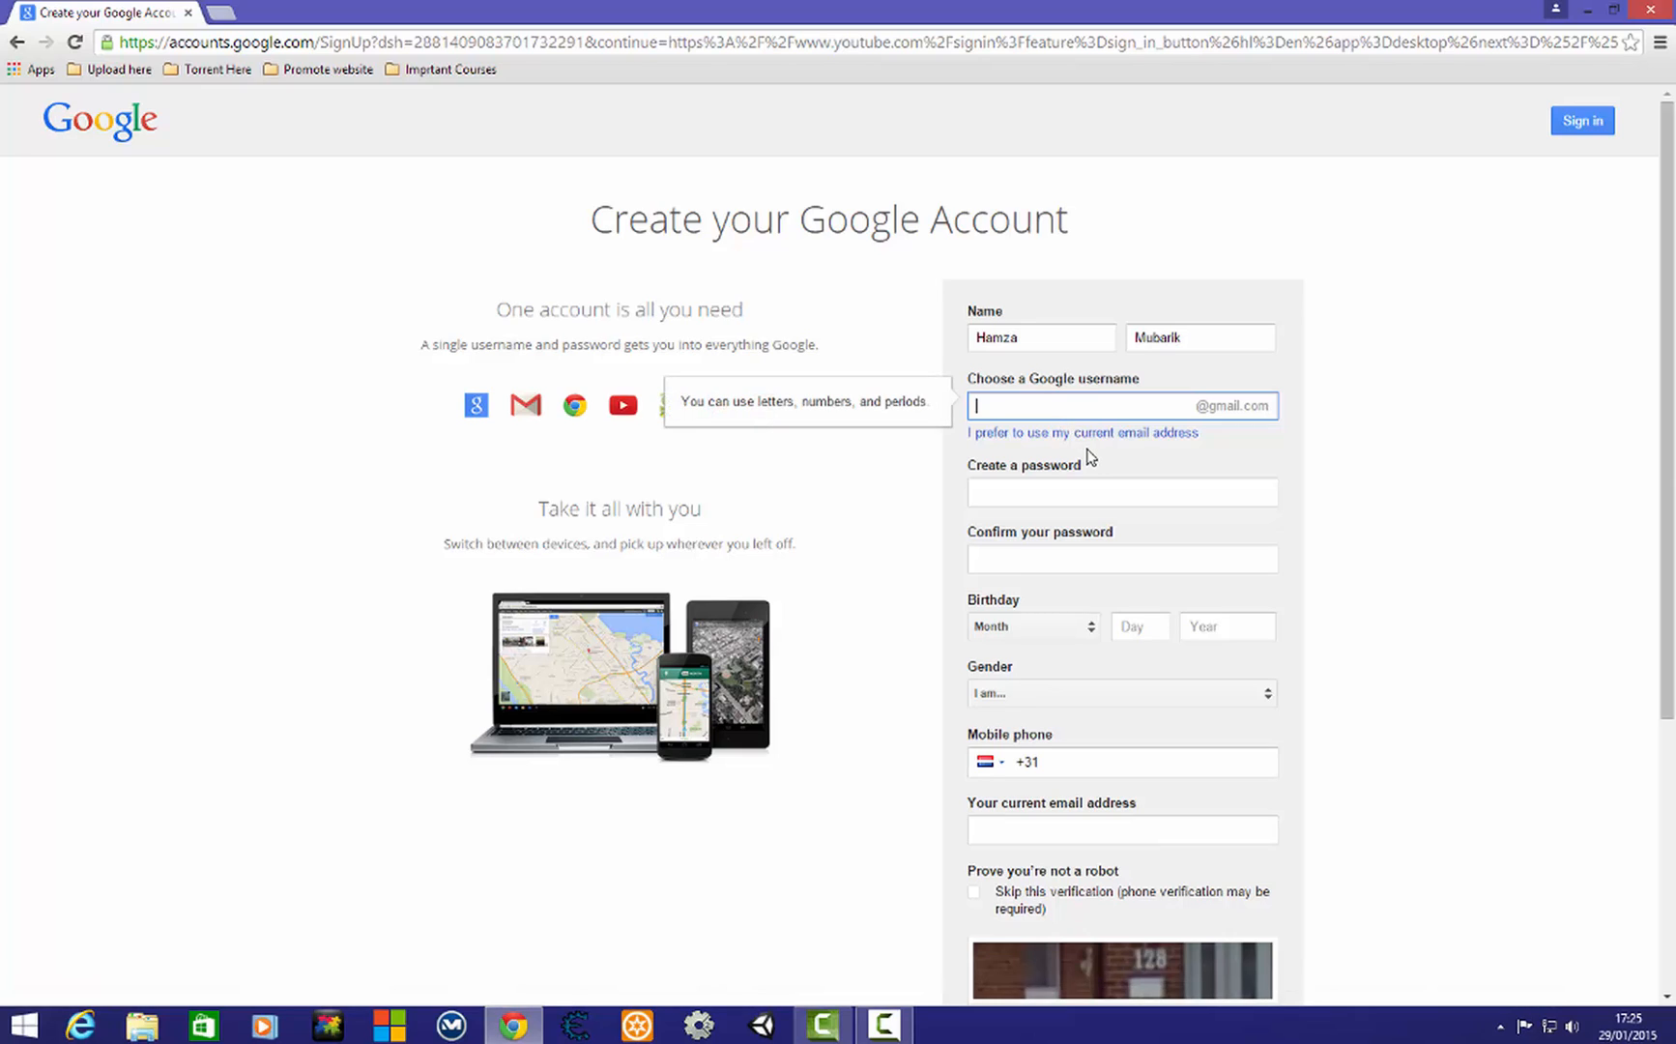
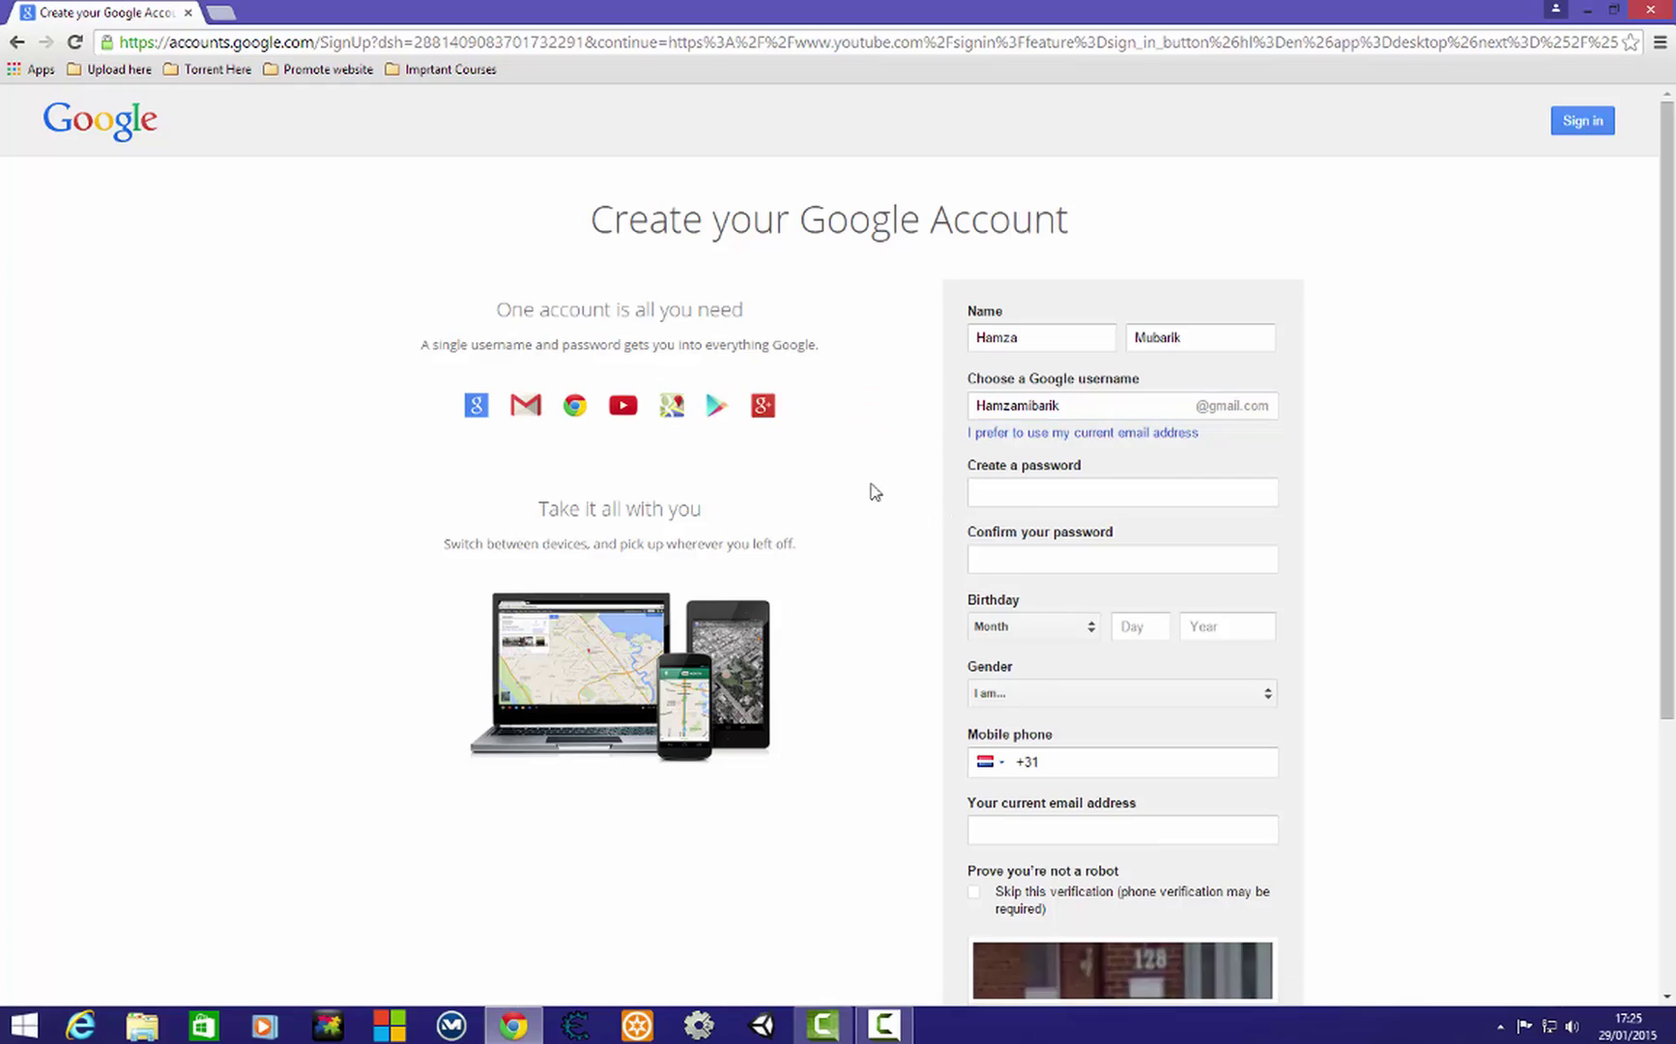
pyautogui.doubleClick(1016, 406)
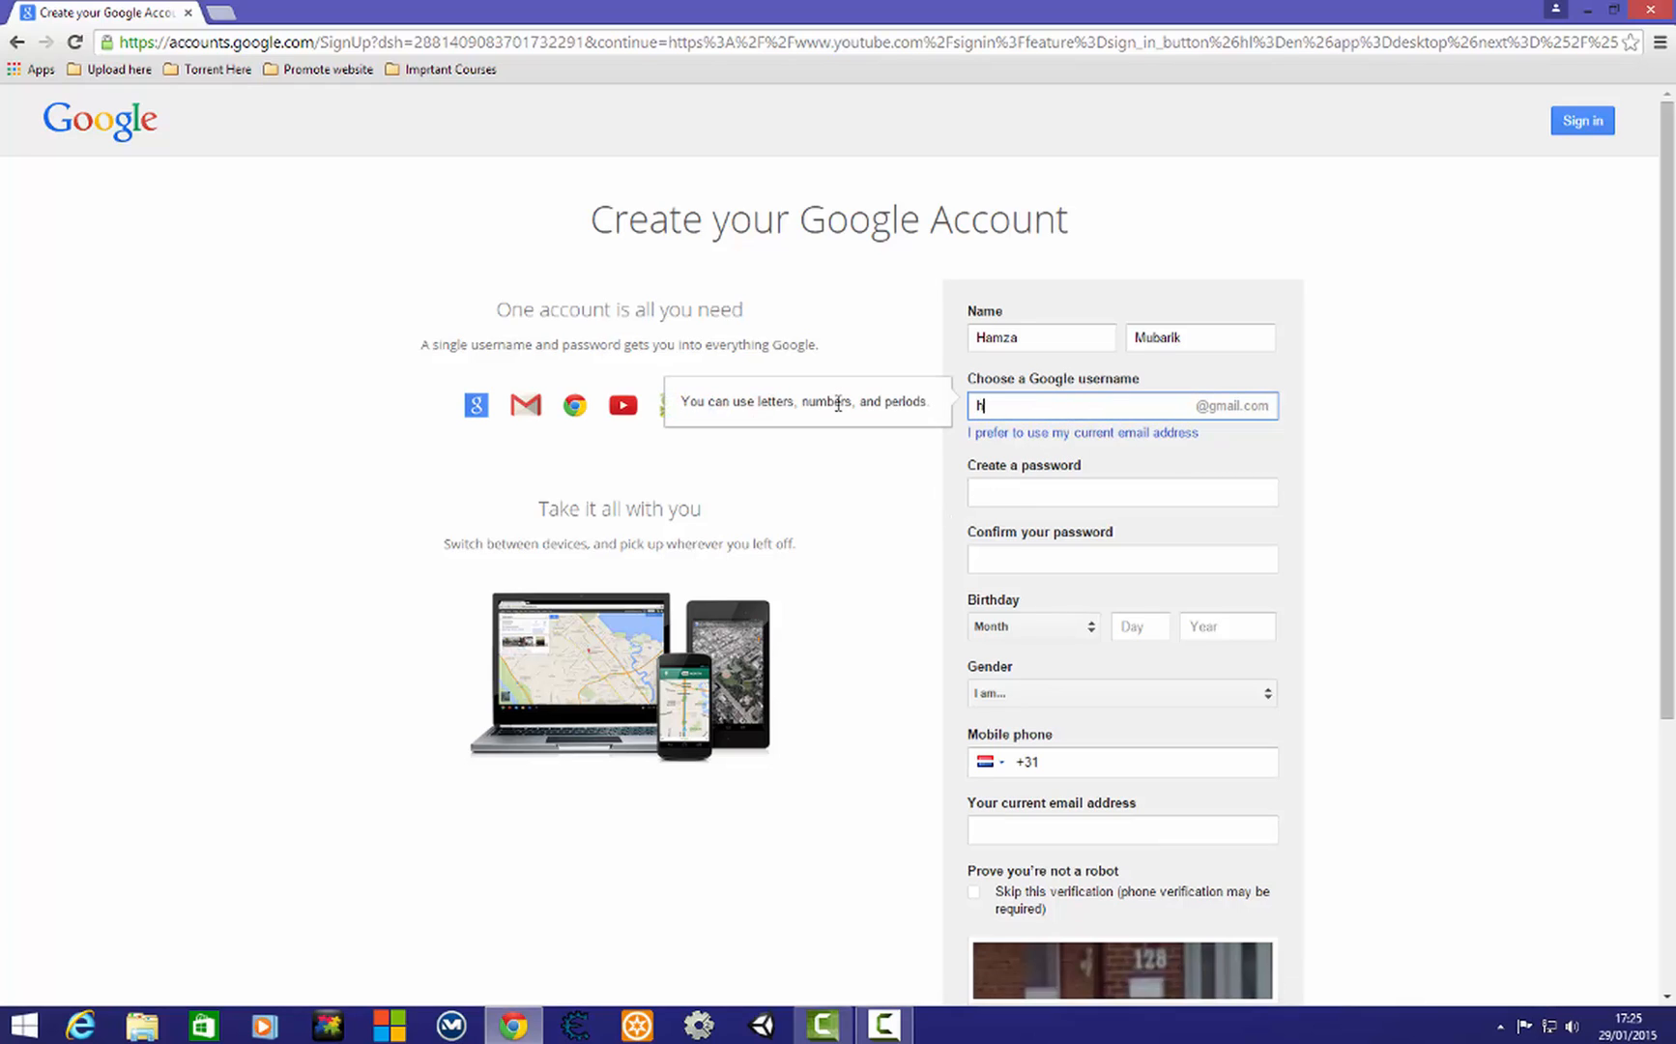
pyautogui.click(887, 522)
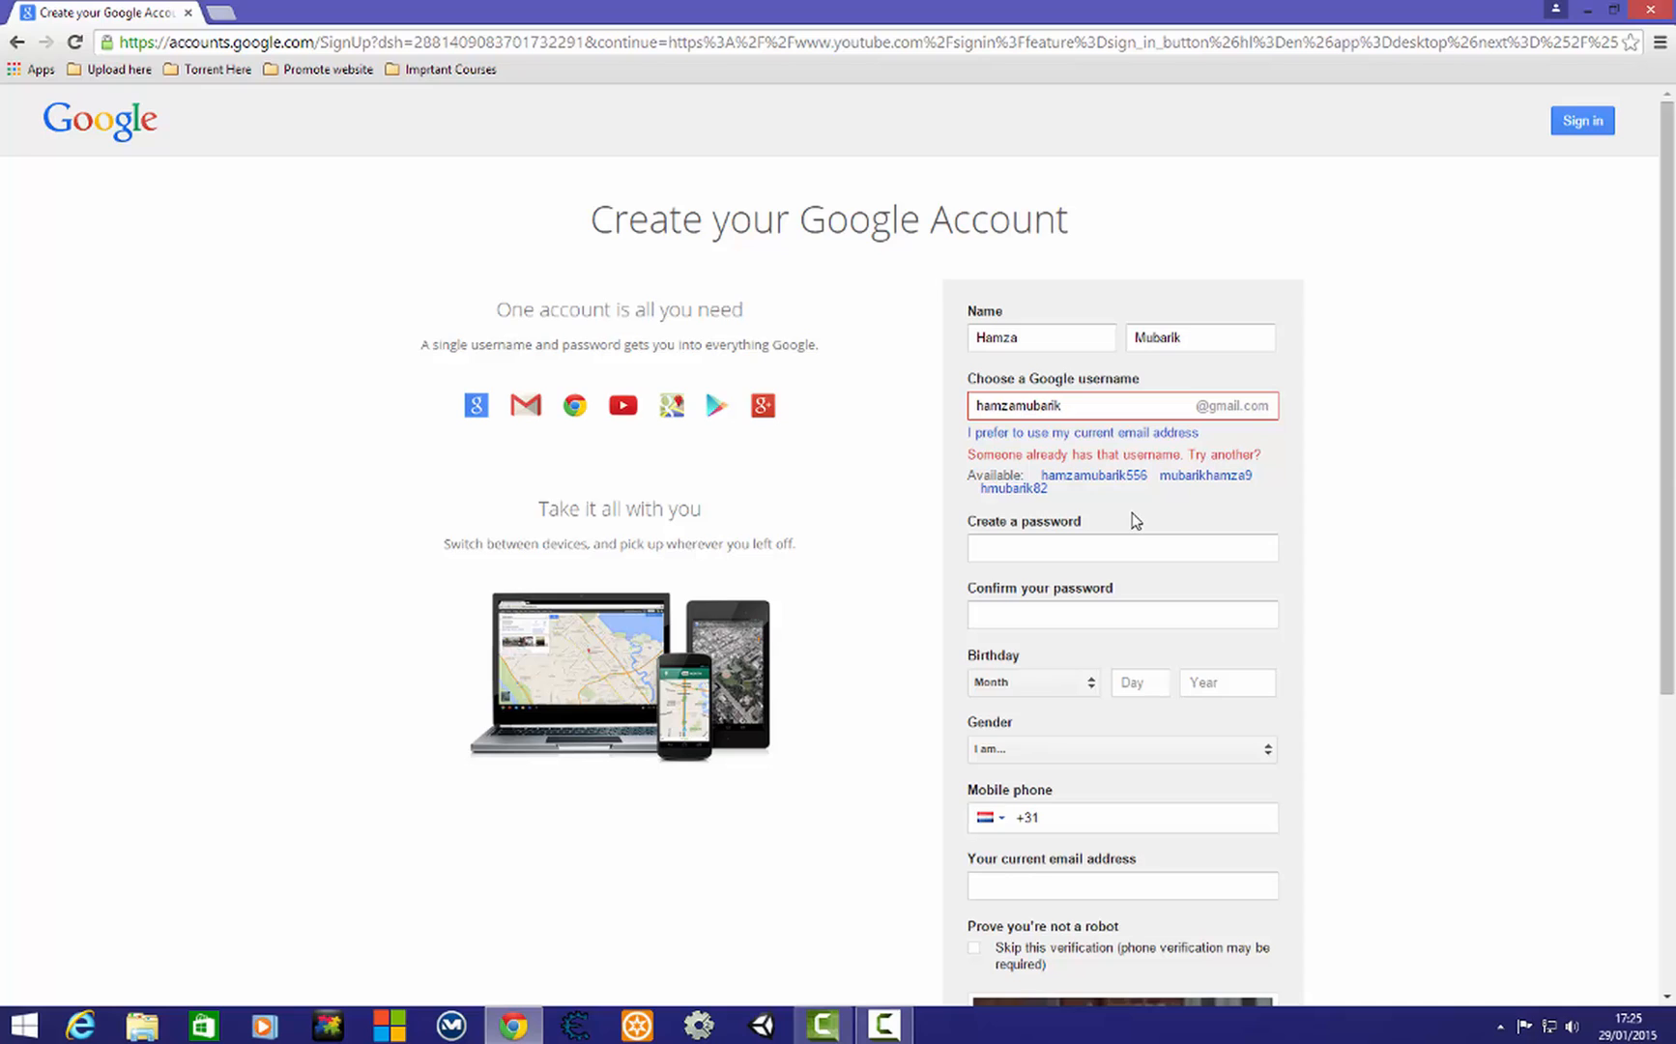
pyautogui.click(1074, 404)
pyautogui.write('00')
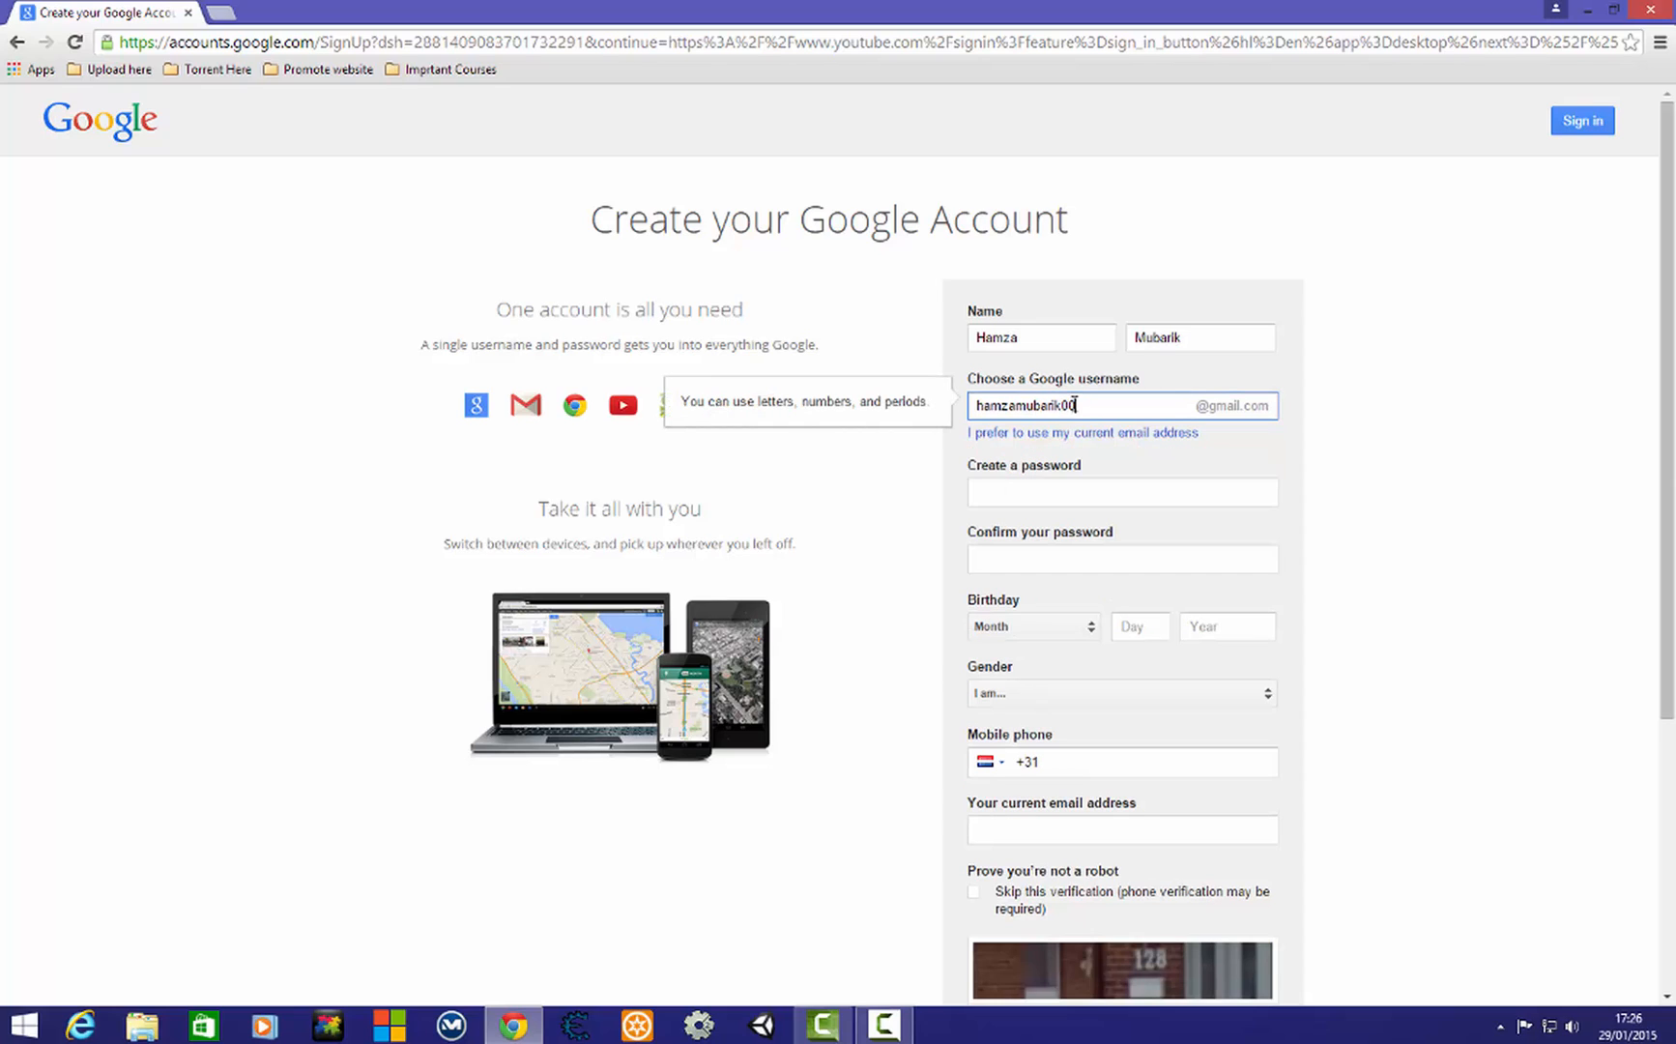
pyautogui.write('7')
pyautogui.click(941, 503)
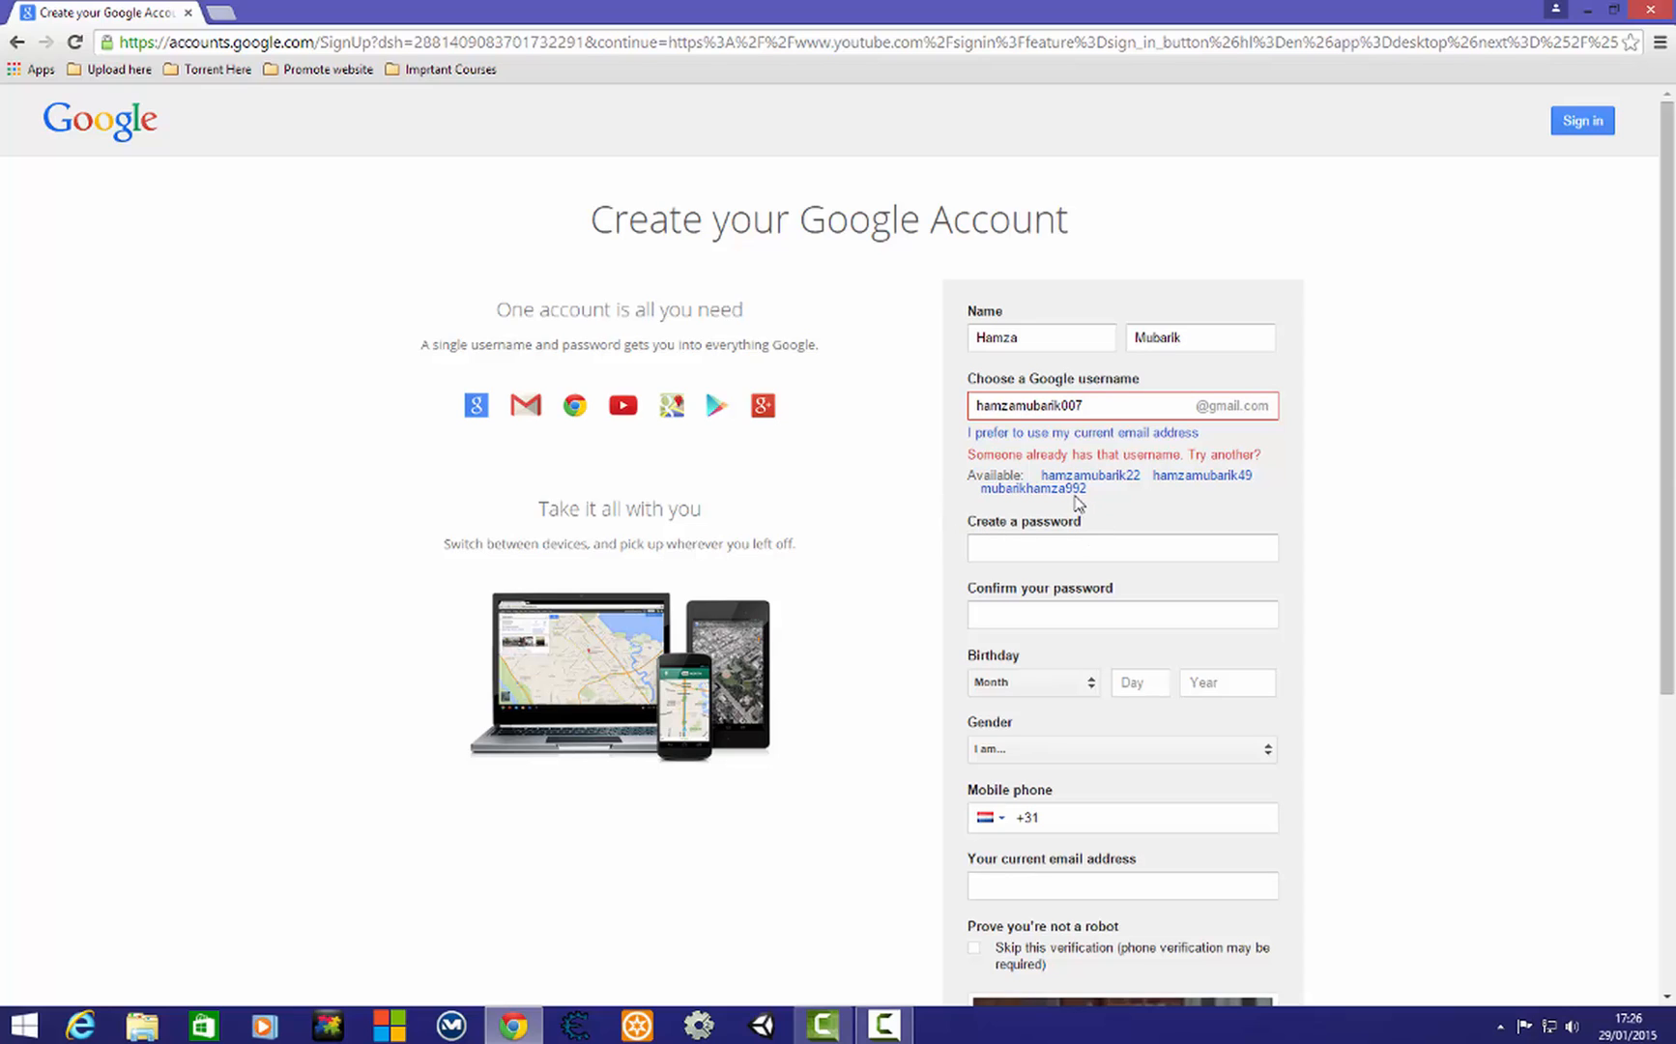
# Shorten the username by deleting its middle letters and recheck availability
pyautogui.click(1063, 404)
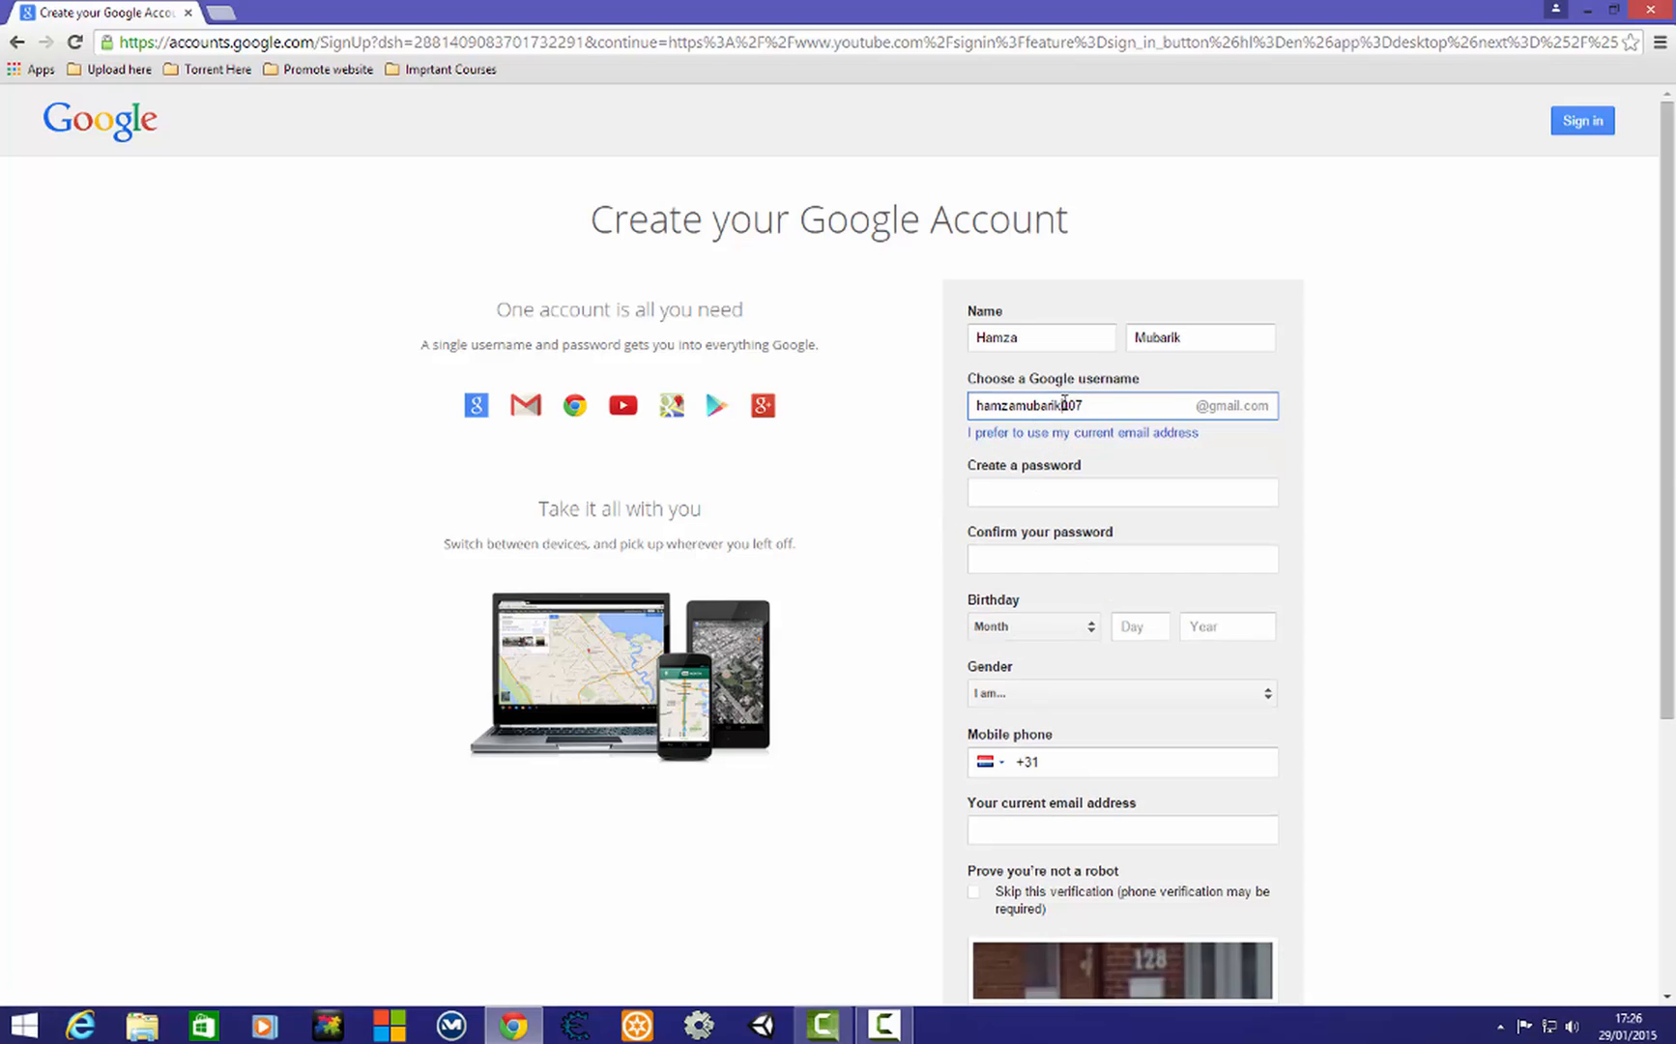
pyautogui.moveTo(1064, 405); pyautogui.dragTo(982, 404)
pyautogui.press('BackSpace')
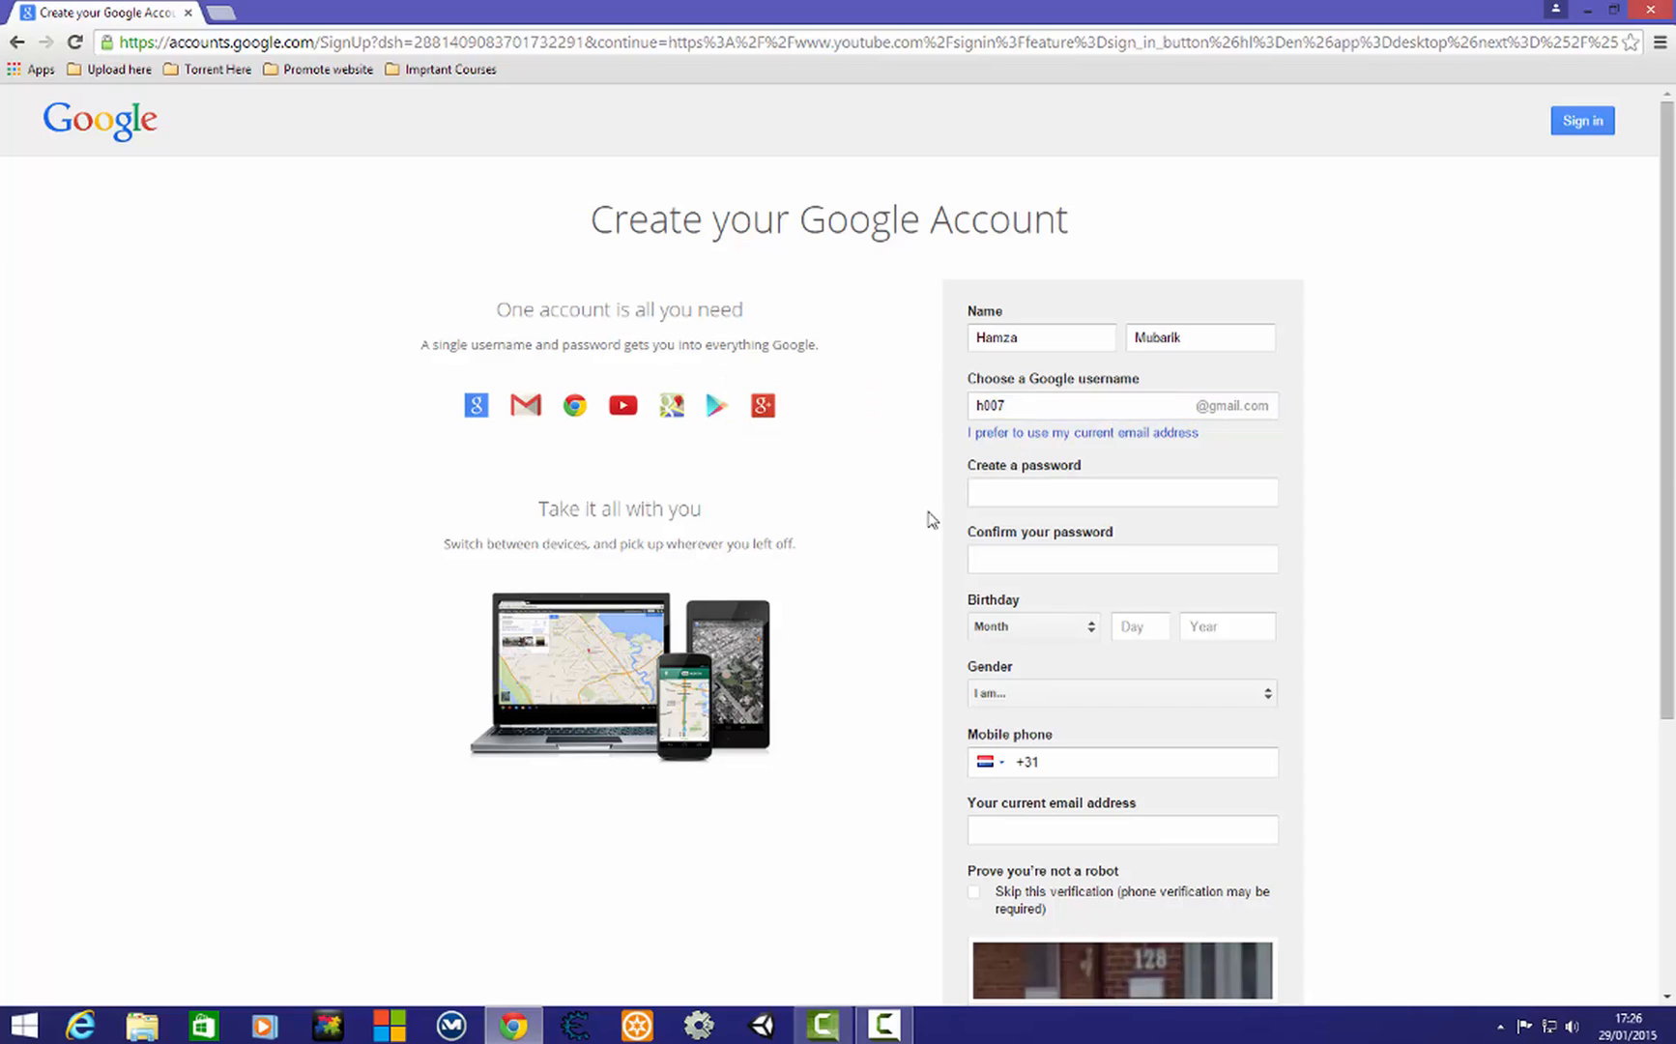
pyautogui.click(983, 406)
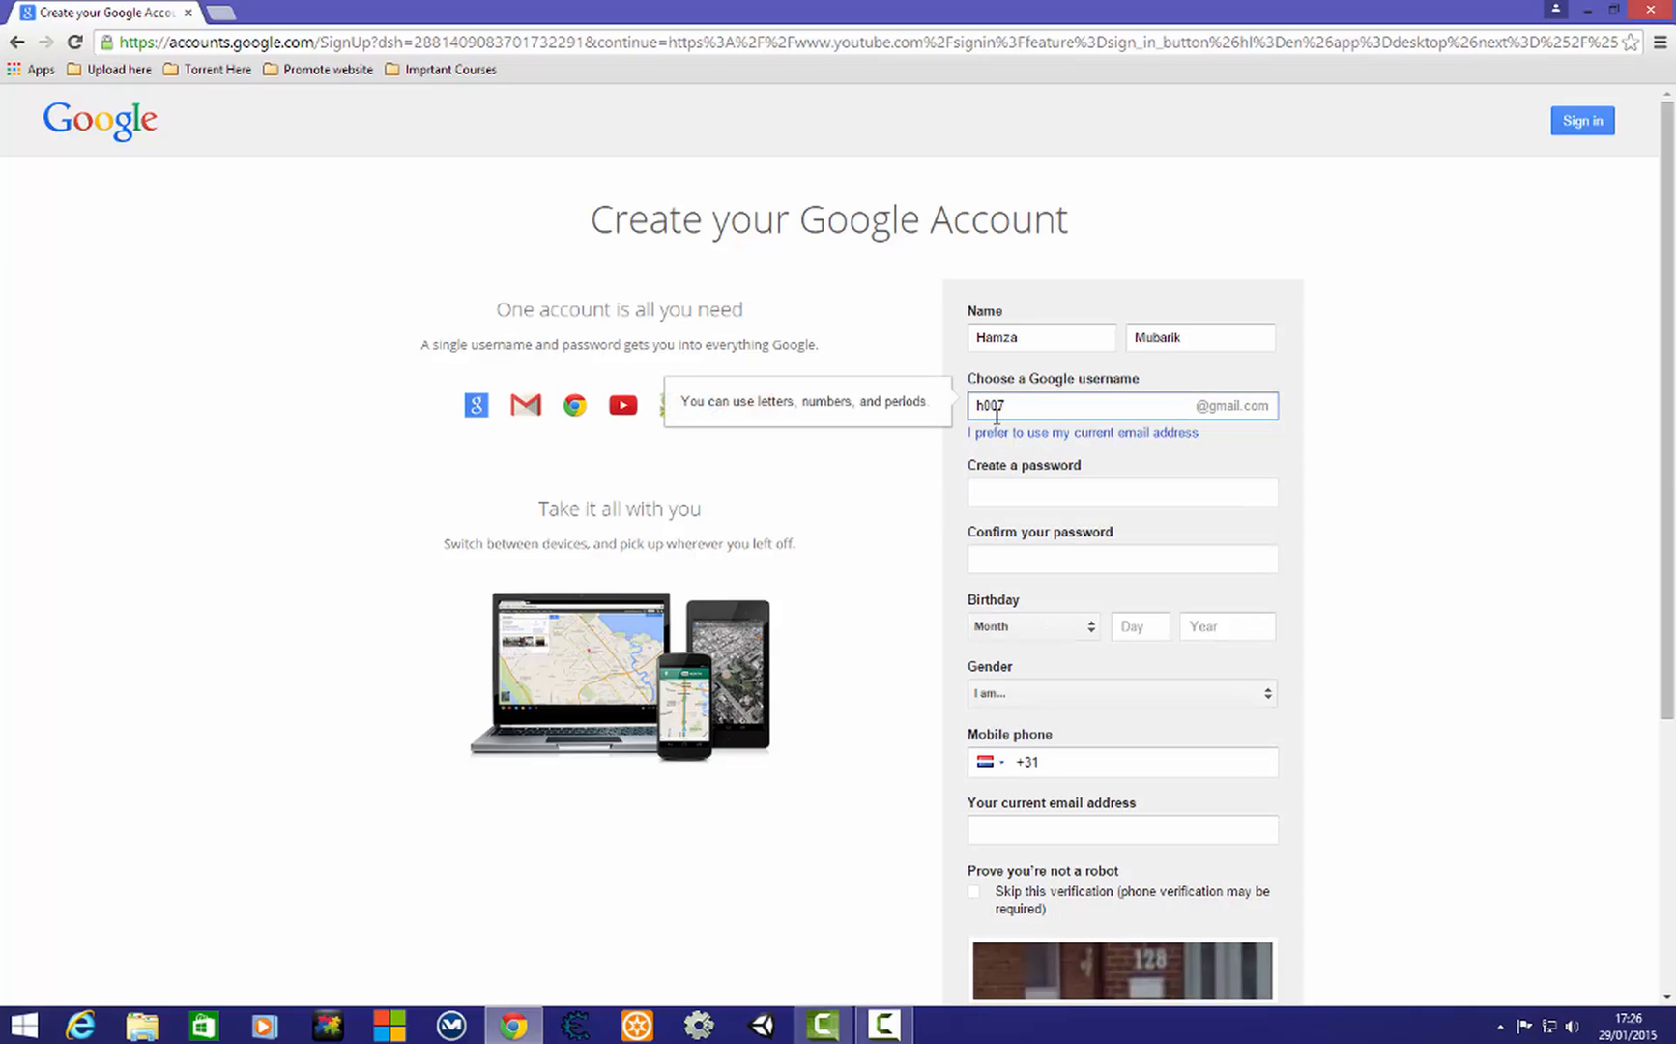
pyautogui.click(898, 460)
pyautogui.click(1048, 548)
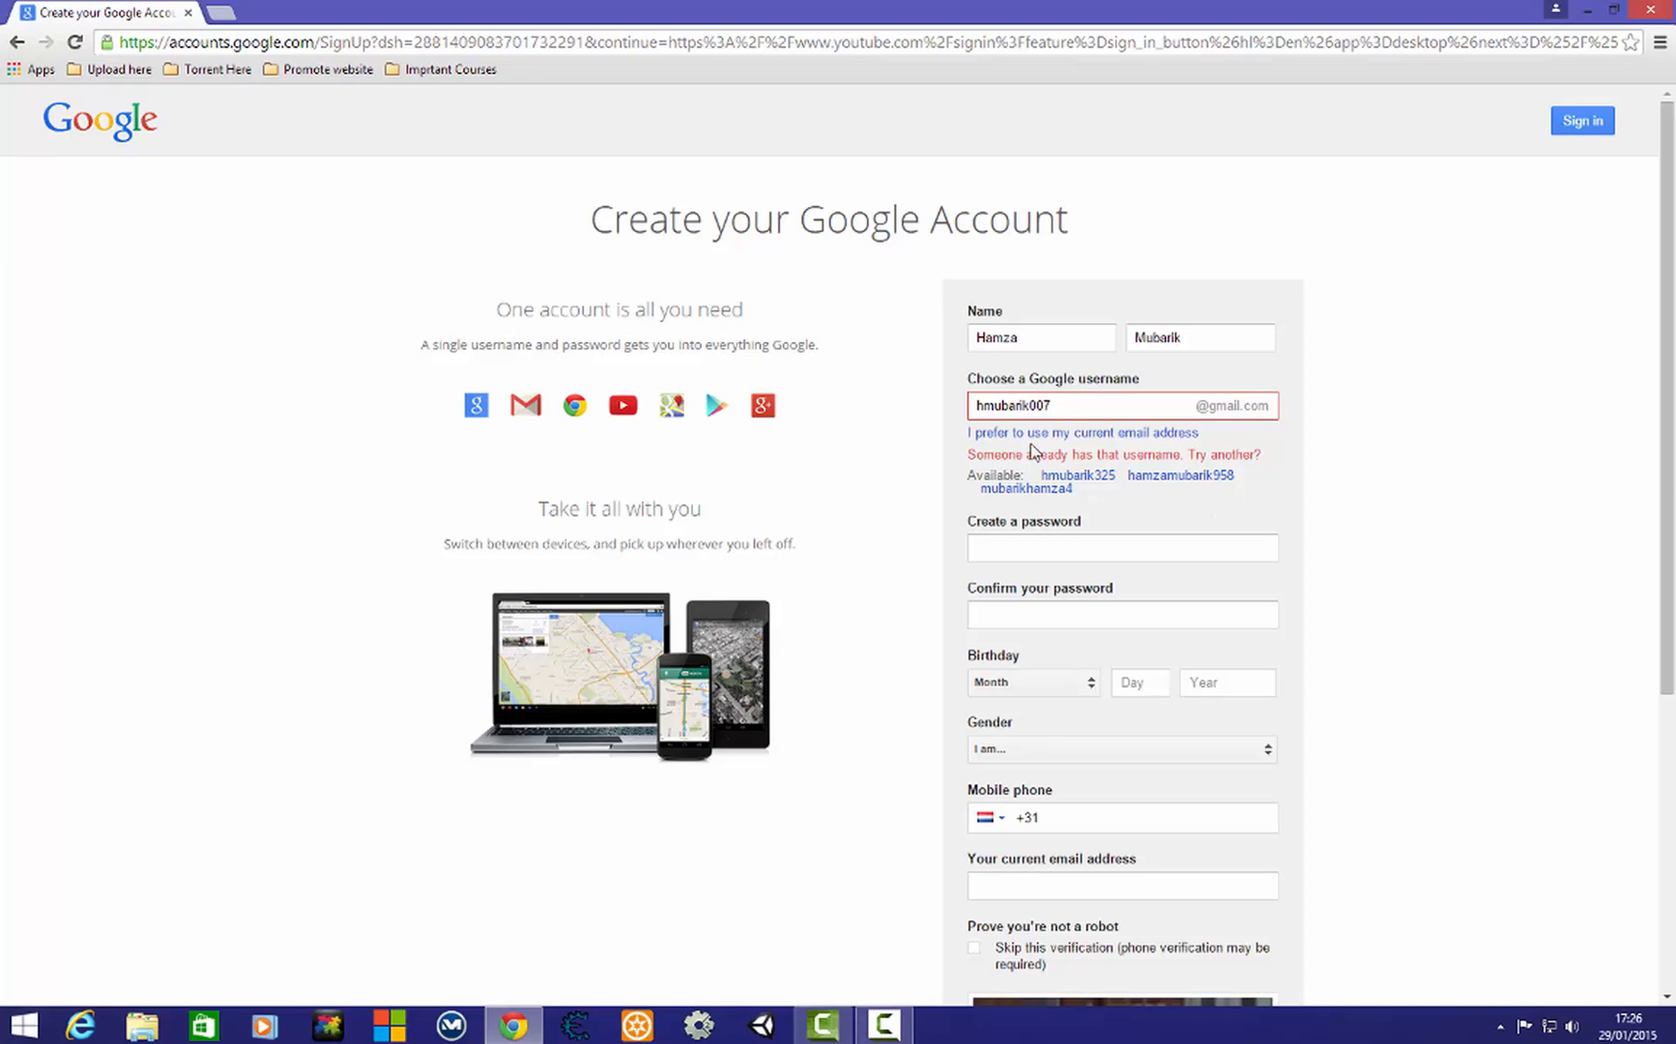
pyautogui.moveTo(1064, 405); pyautogui.dragTo(1022, 404)
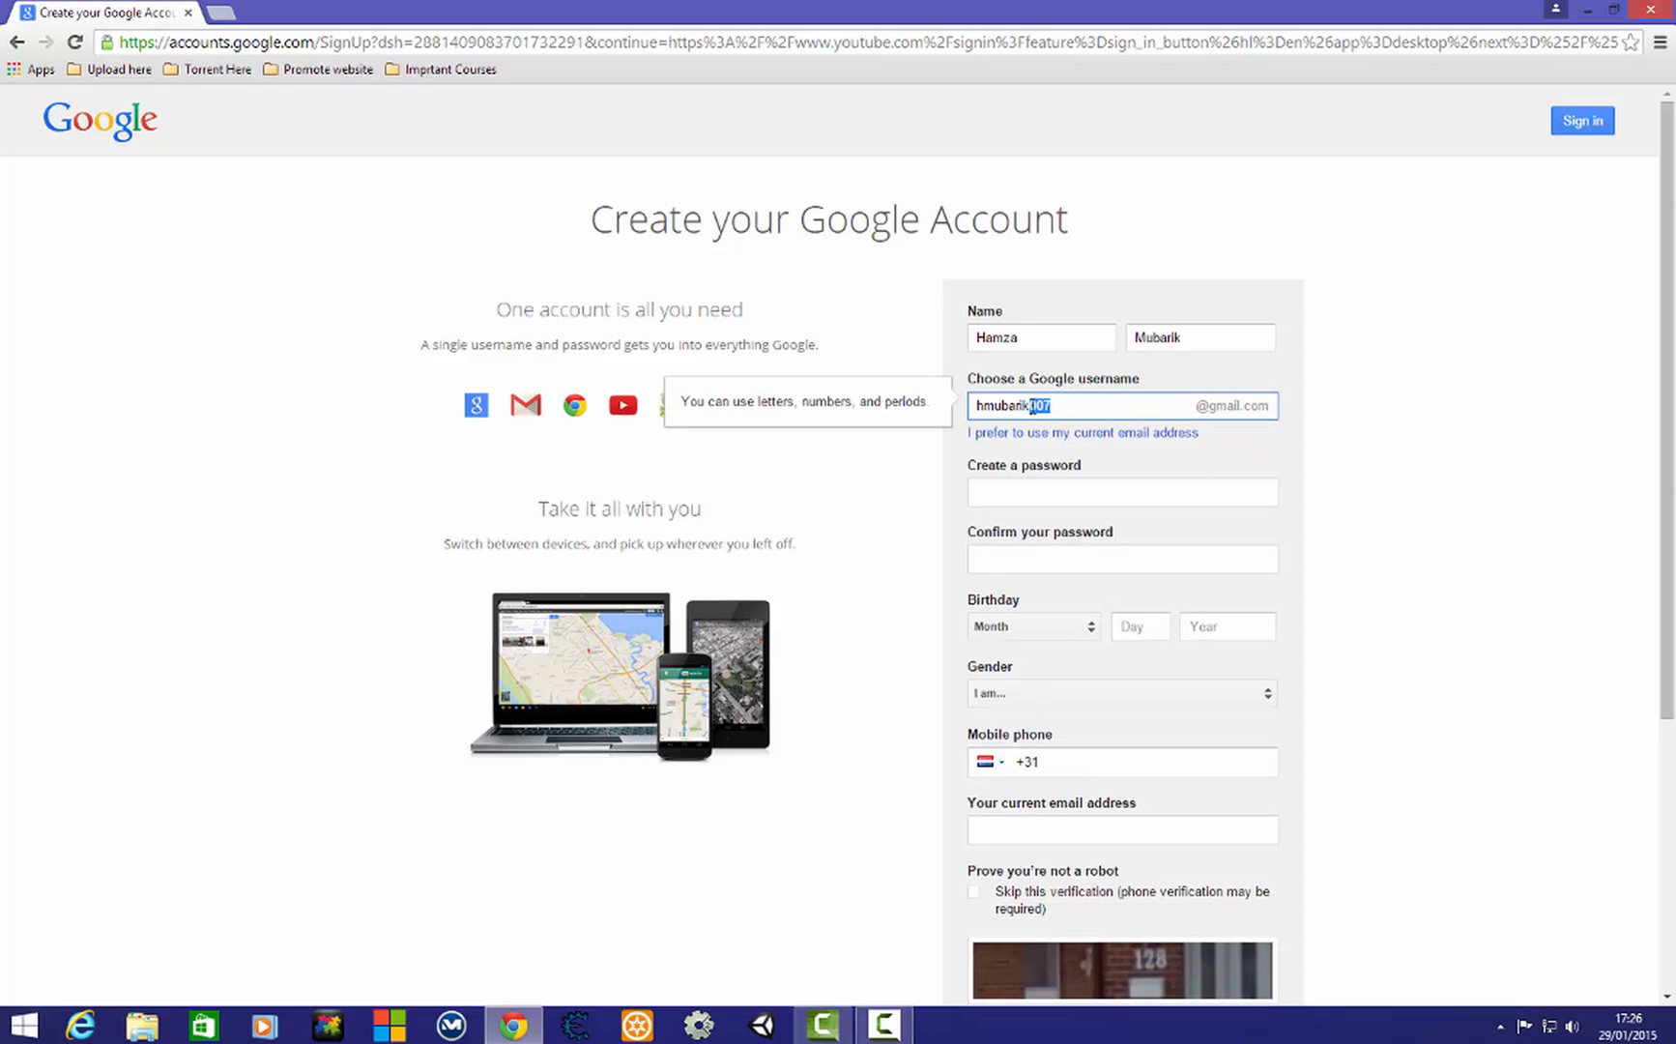
pyautogui.press('BackSpace')
pyautogui.click(1009, 489)
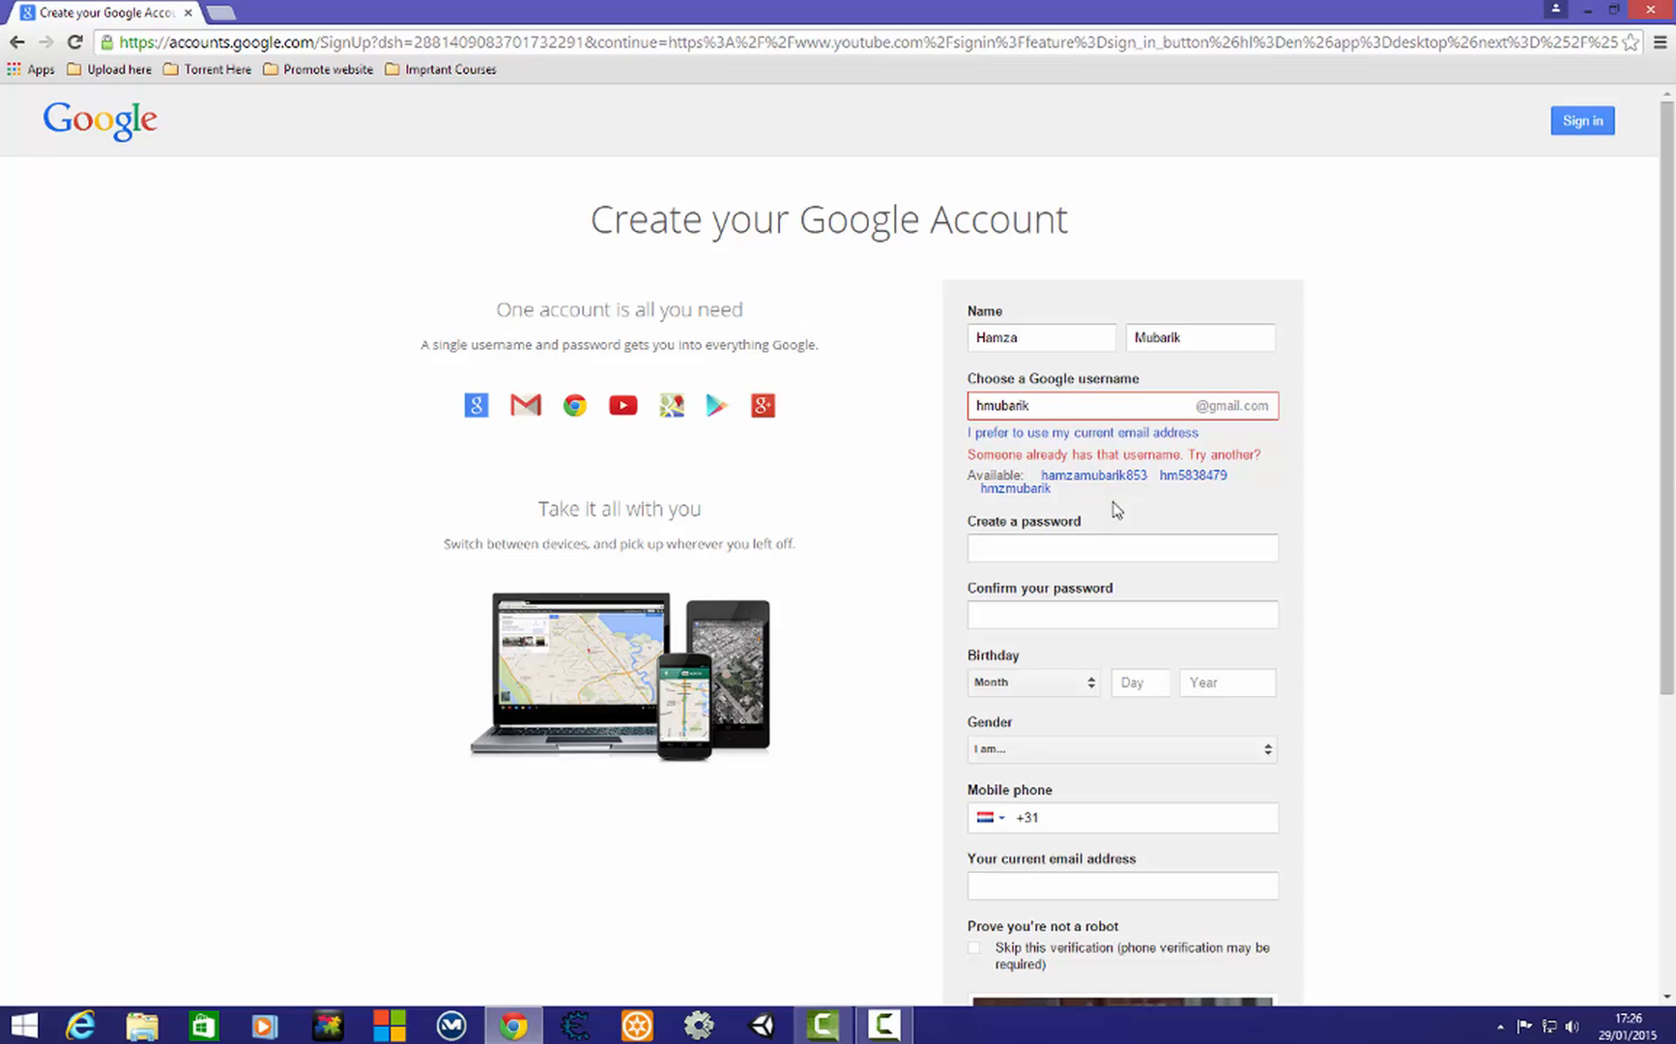
pyautogui.click(1015, 488)
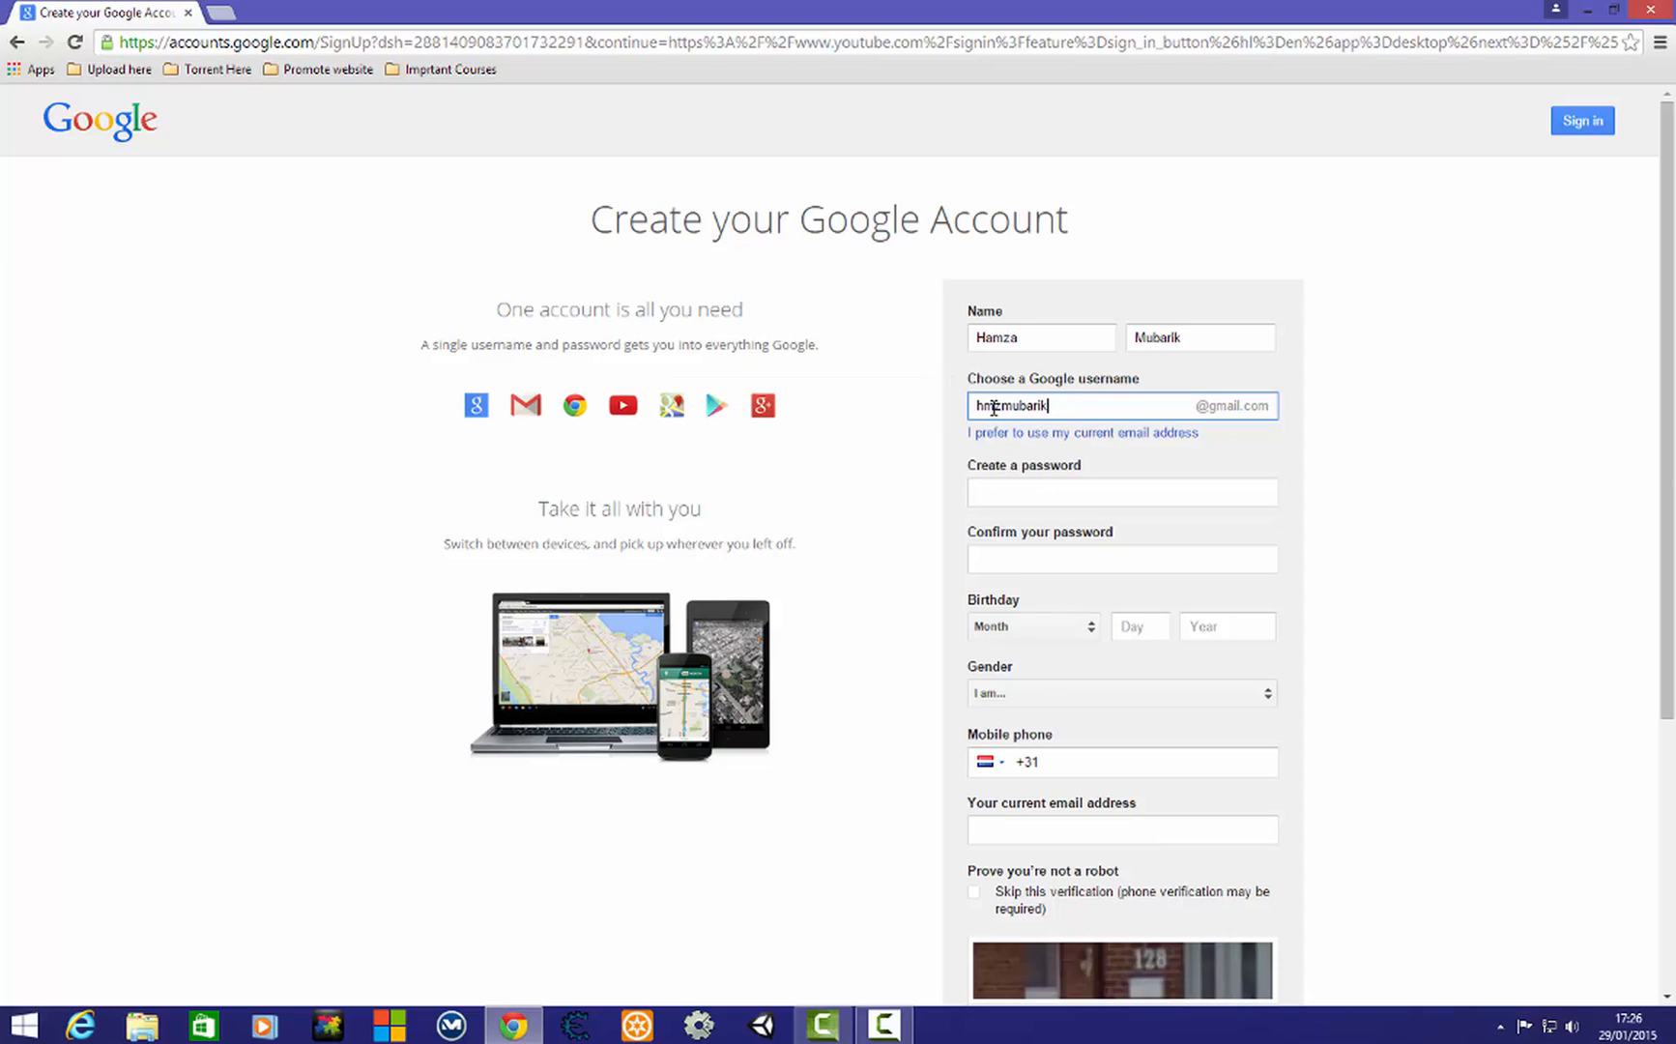
# Review the final username and move on to the password entry
pyautogui.doubleClick(991, 406)
pyautogui.click(1064, 408)
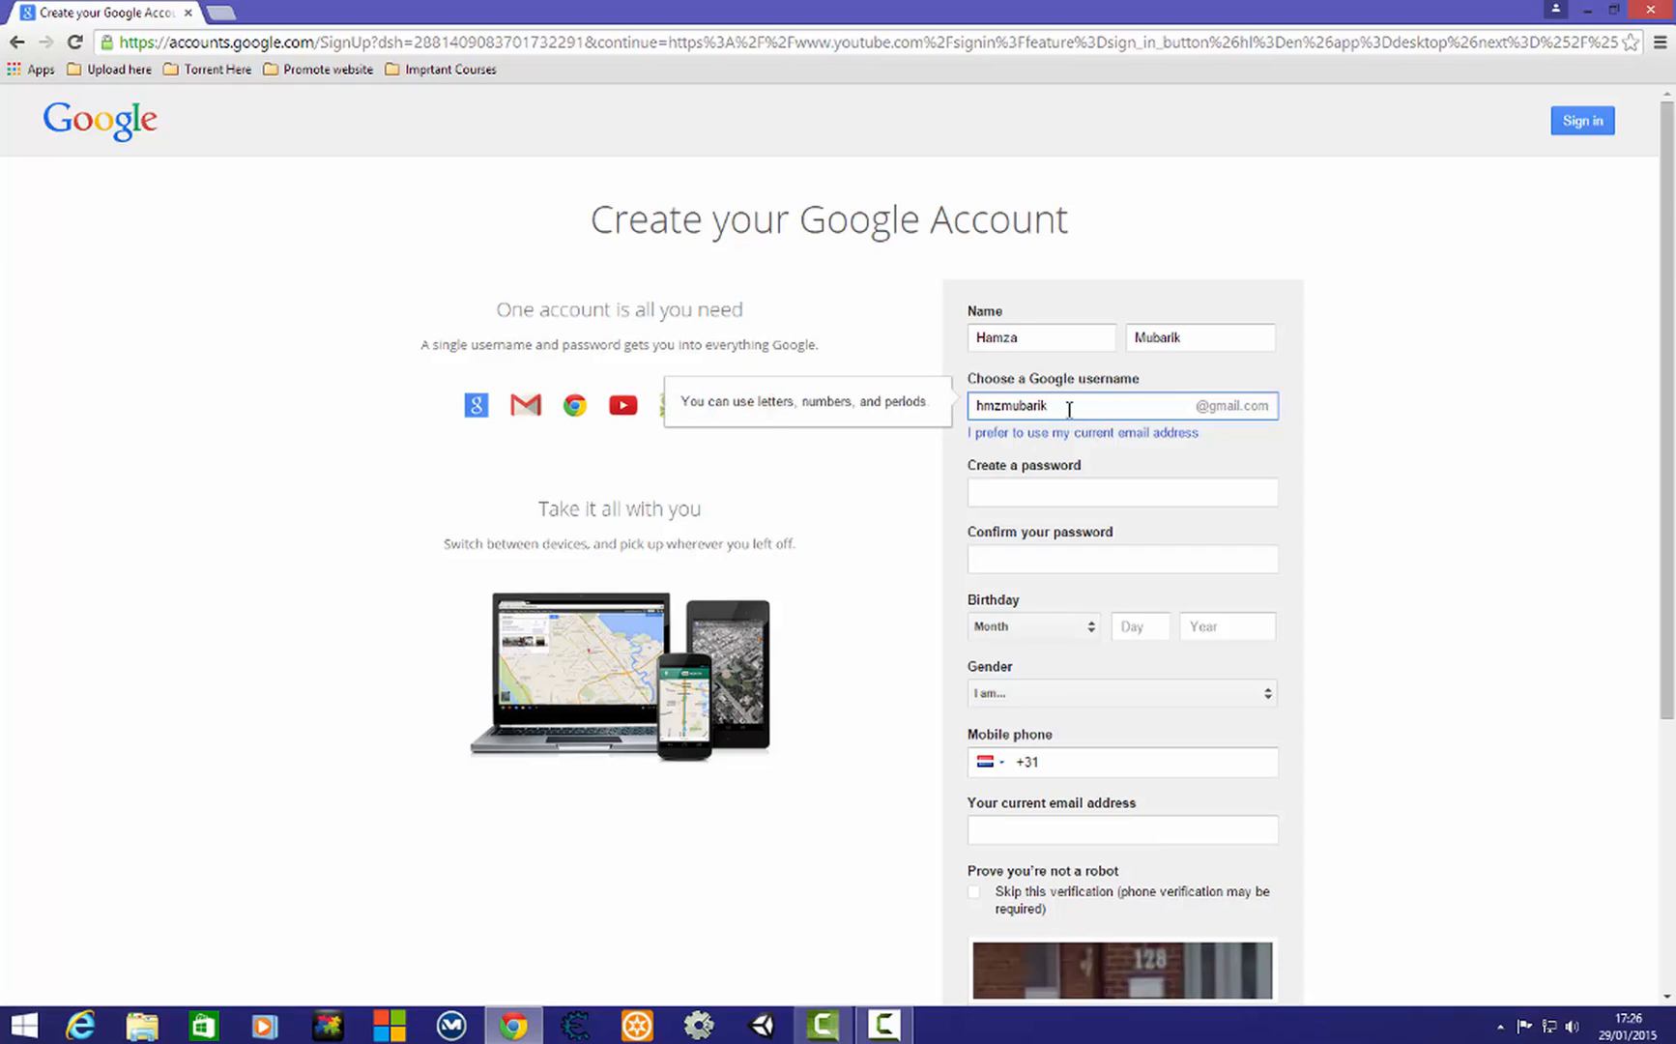
pyautogui.click(1212, 408)
pyautogui.click(1009, 526)
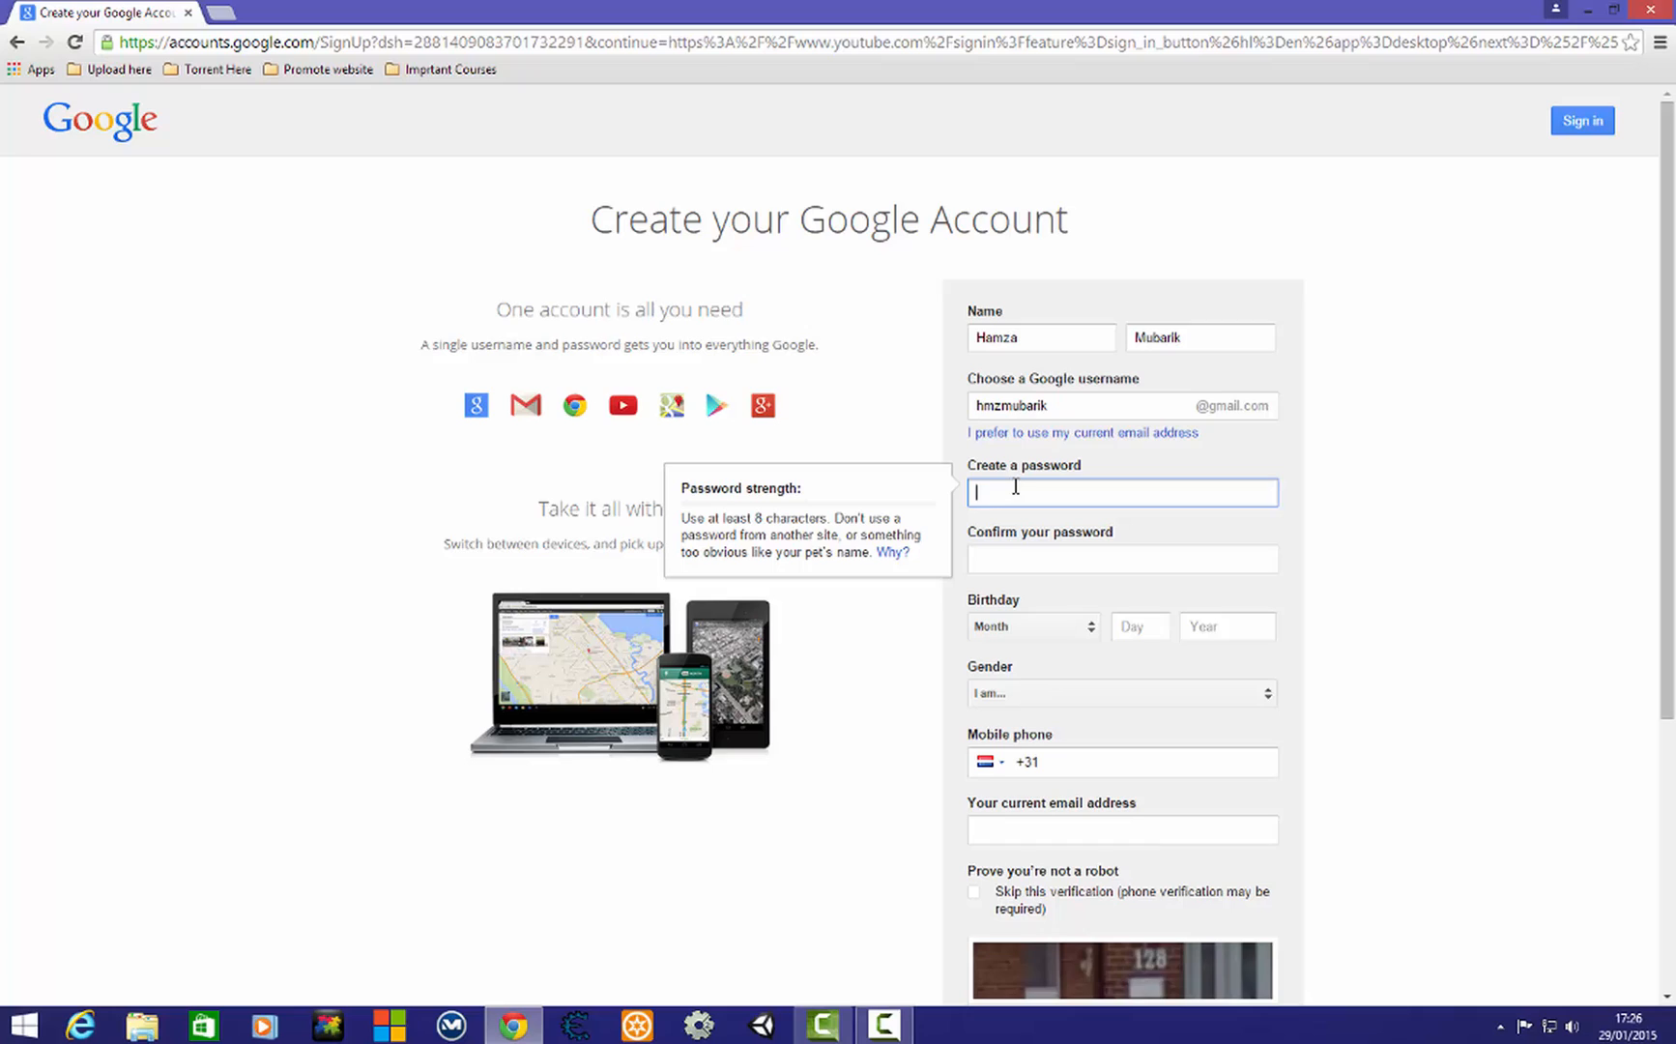
# Confirm the password and set the birthday to January 18, 1995
pyautogui.press('Tab')
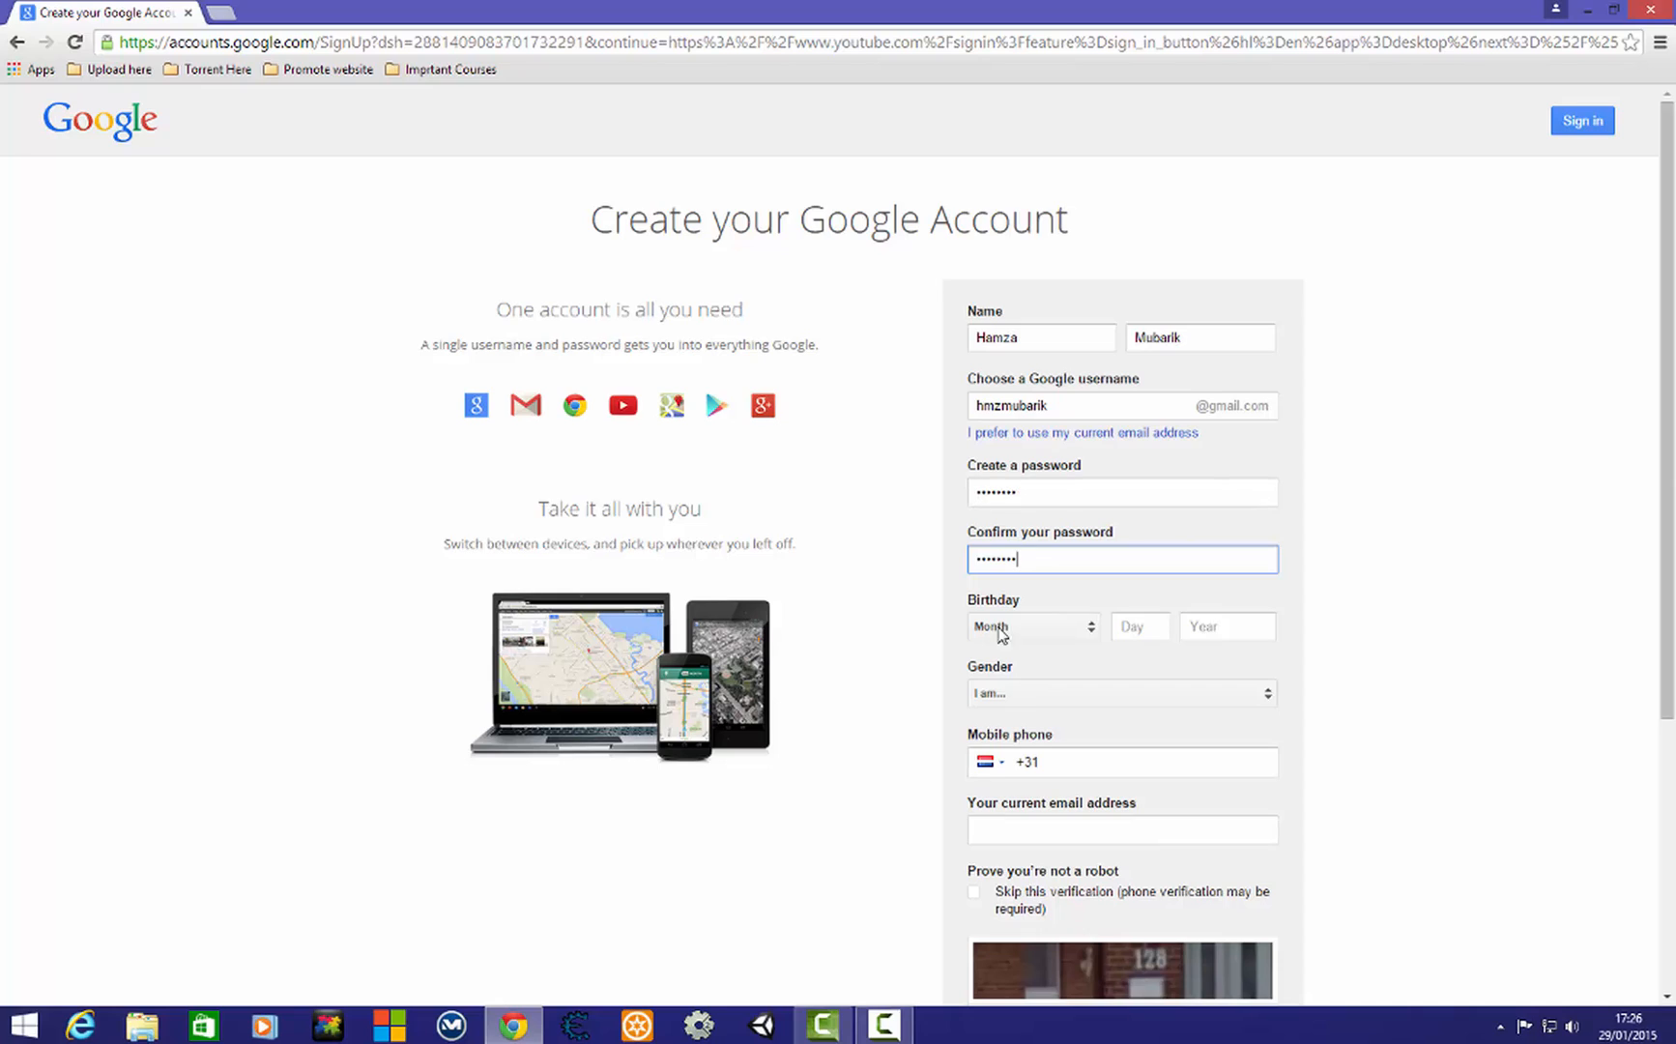
pyautogui.click(1032, 625)
pyautogui.click(1140, 629)
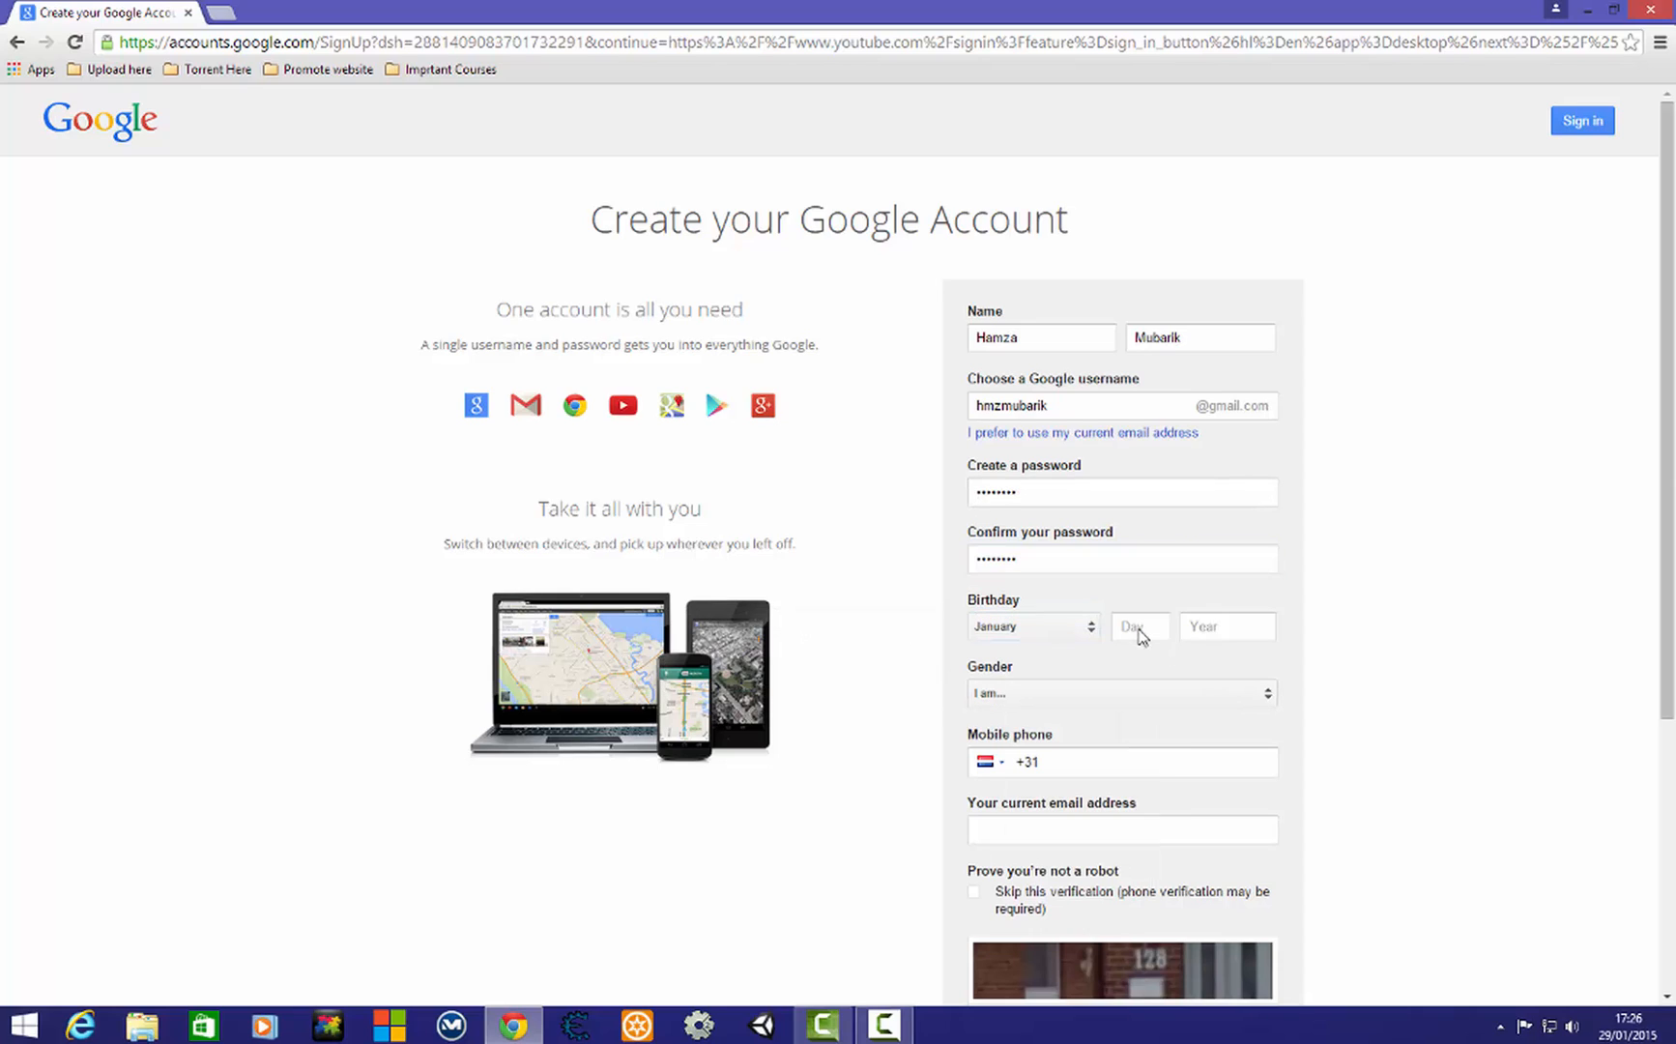
pyautogui.write('18')
pyautogui.click(1226, 626)
pyautogui.write('1995')
# Choose Male as the gender and leave the mobile phone number empty
pyautogui.click(1163, 693)
pyautogui.click(1008, 714)
pyautogui.click(1071, 764)
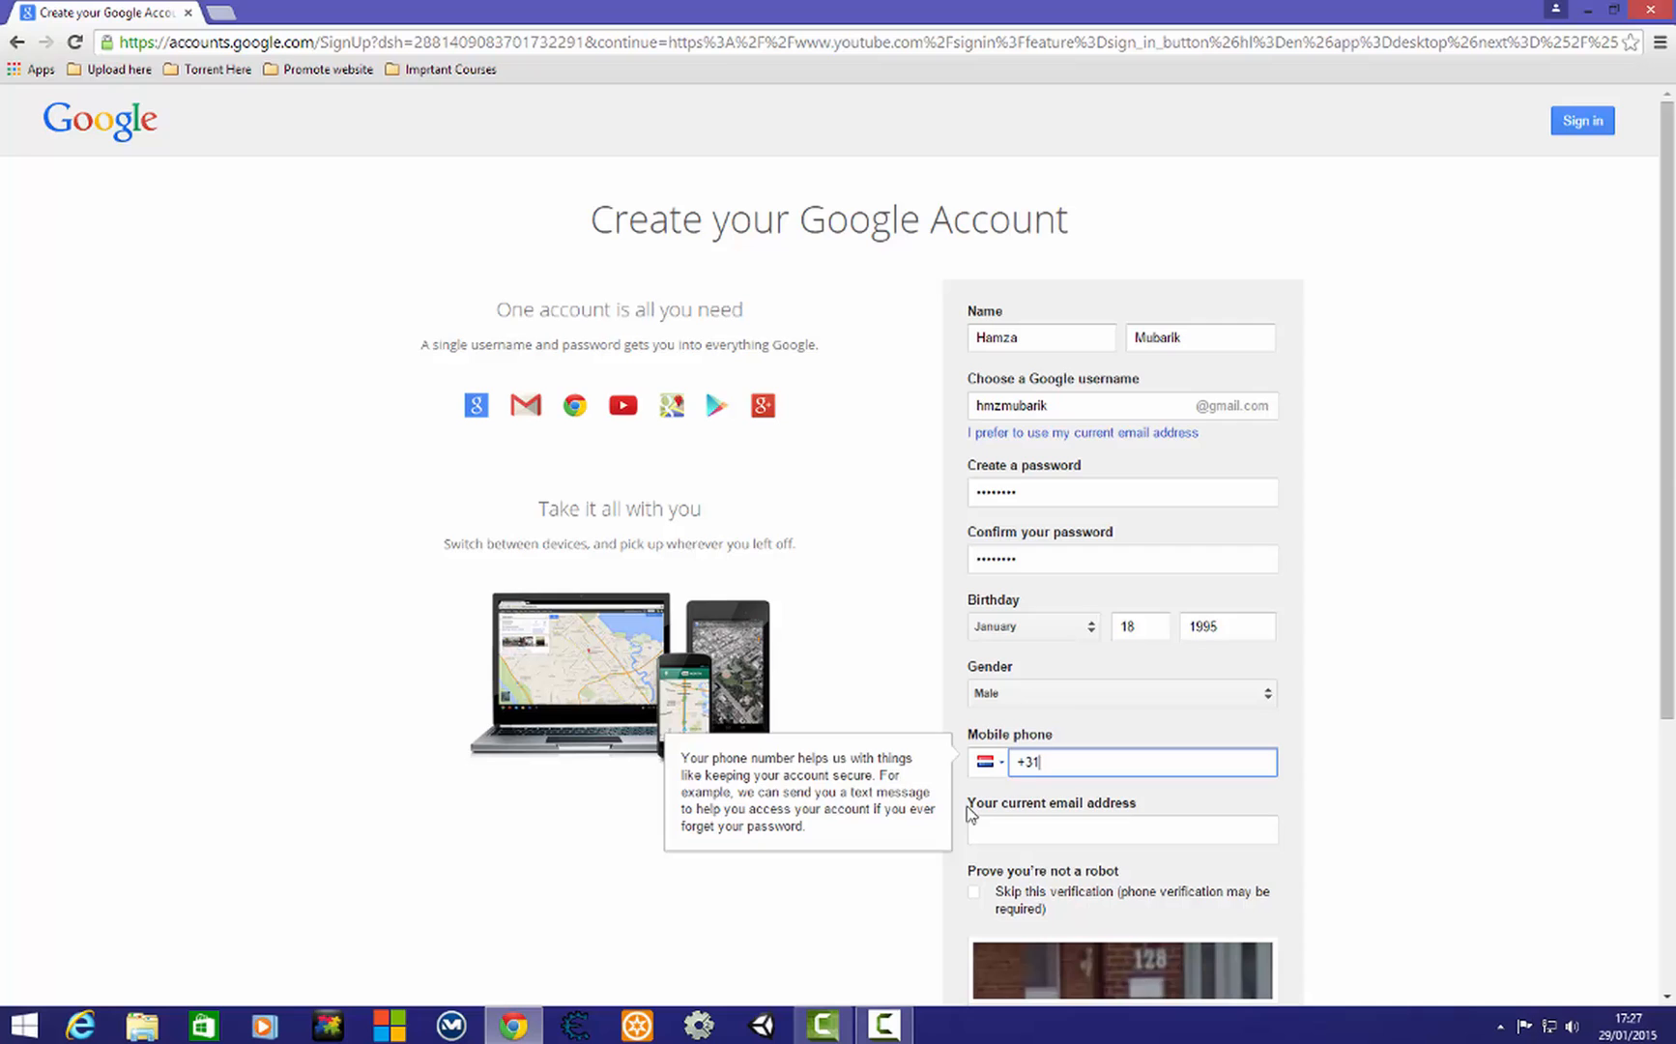
pyautogui.click(1049, 825)
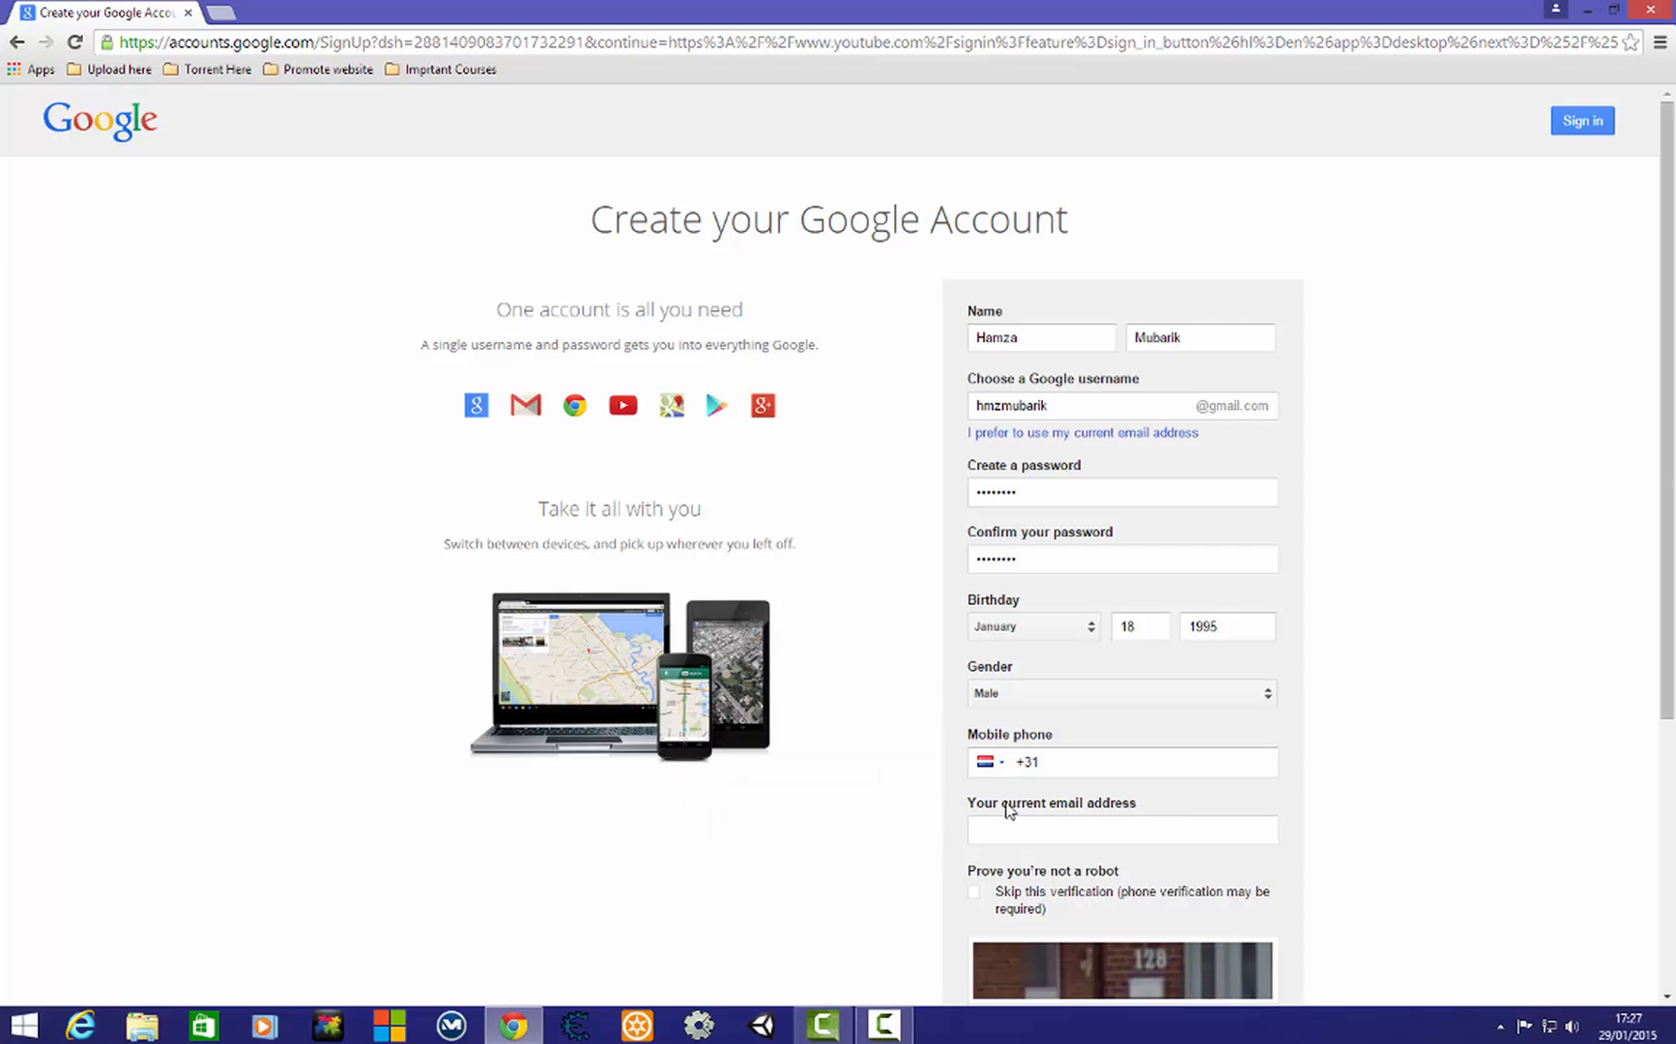
pyautogui.click(1026, 841)
pyautogui.scroll(-2, 1026, 841)
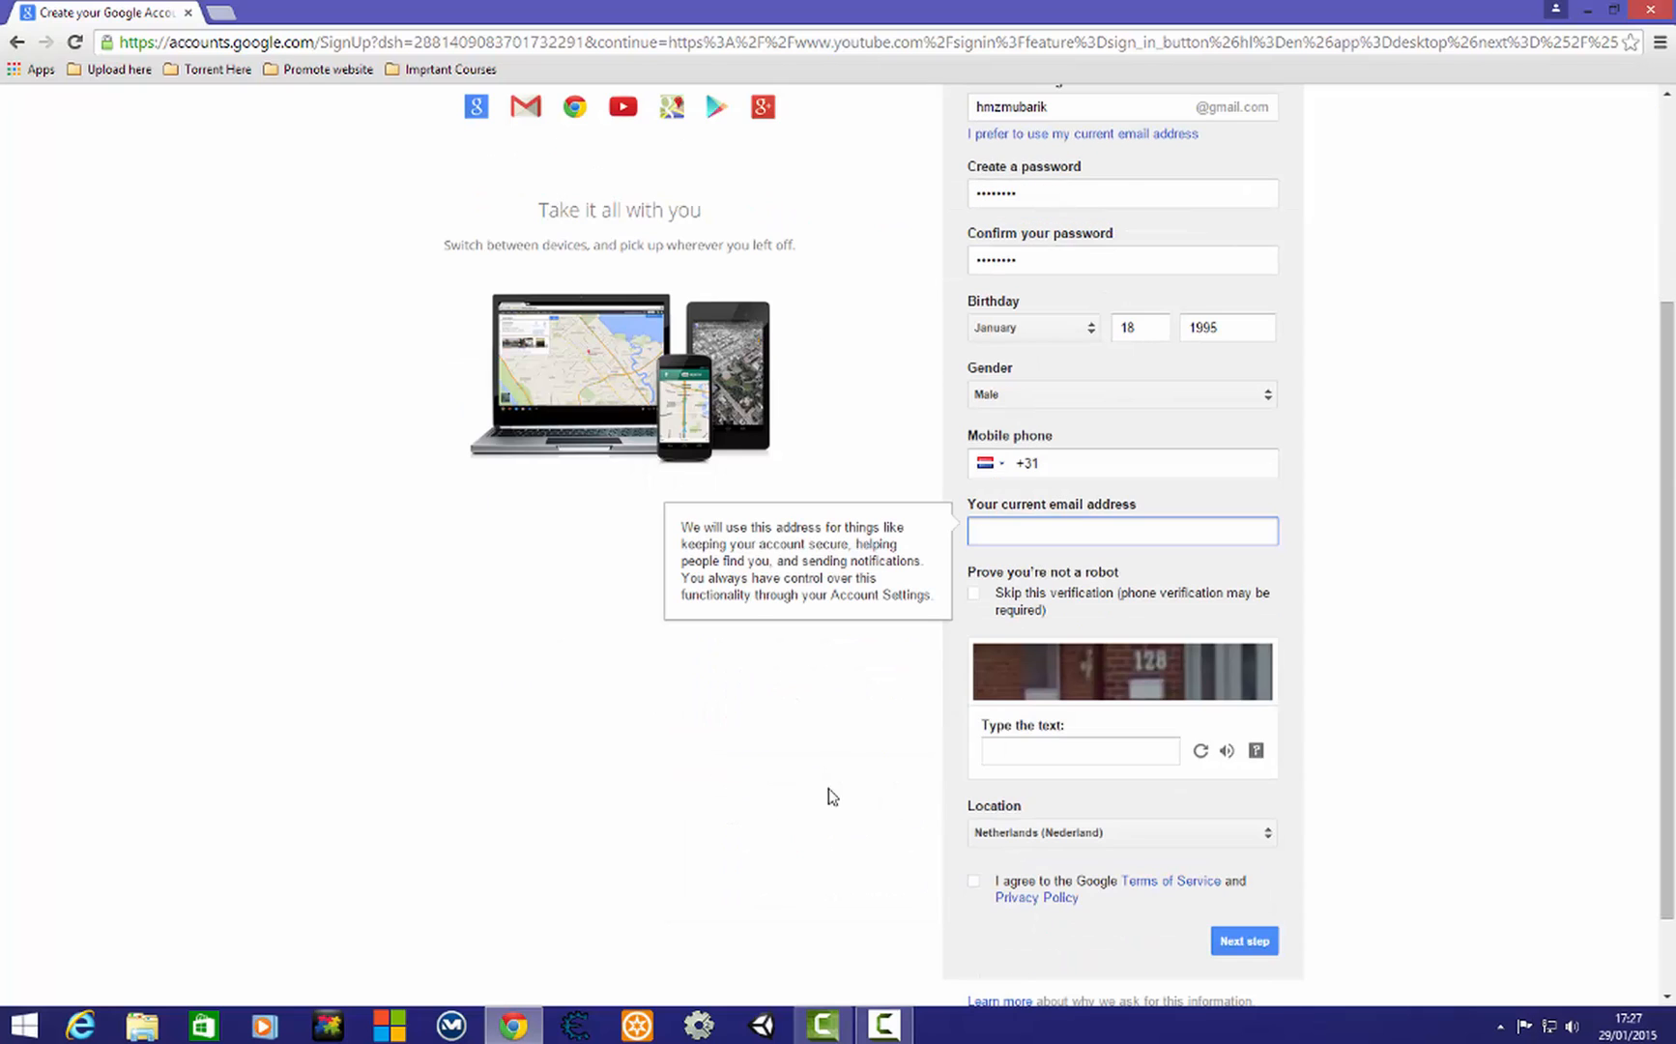
# Enter 128 as the captcha, agree to the Terms of Service and submit with Next step
pyautogui.click(1031, 756)
pyautogui.write('128')
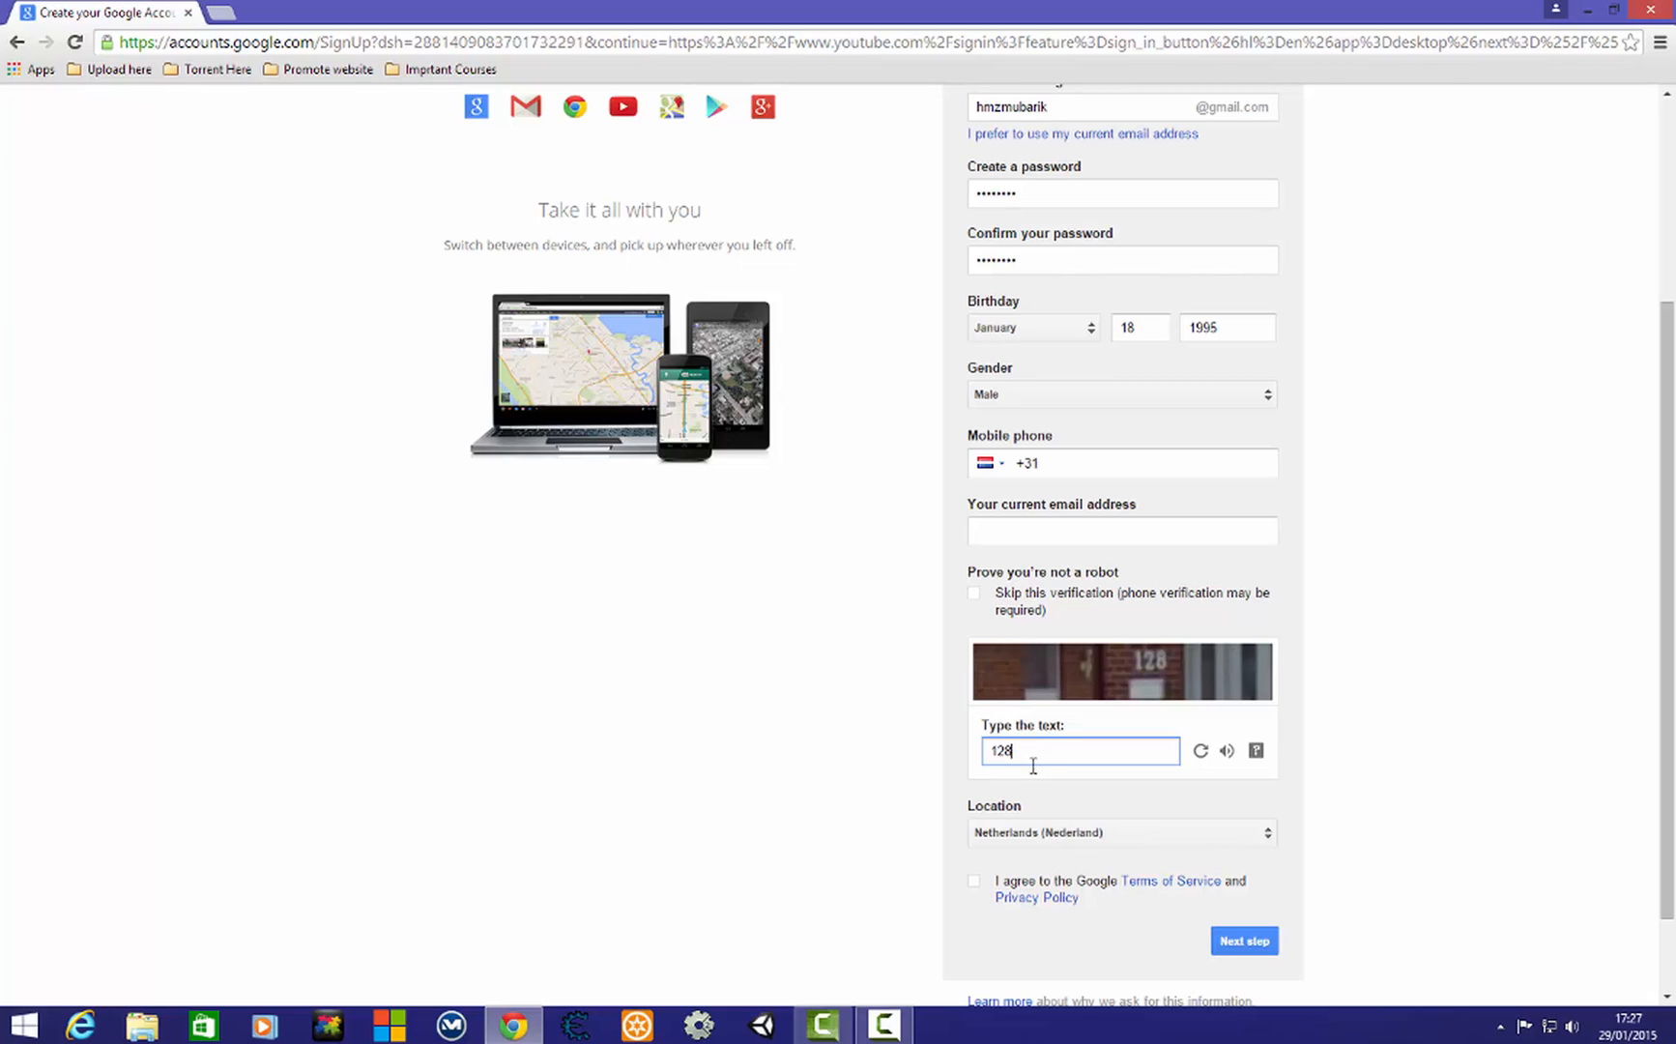
pyautogui.click(974, 882)
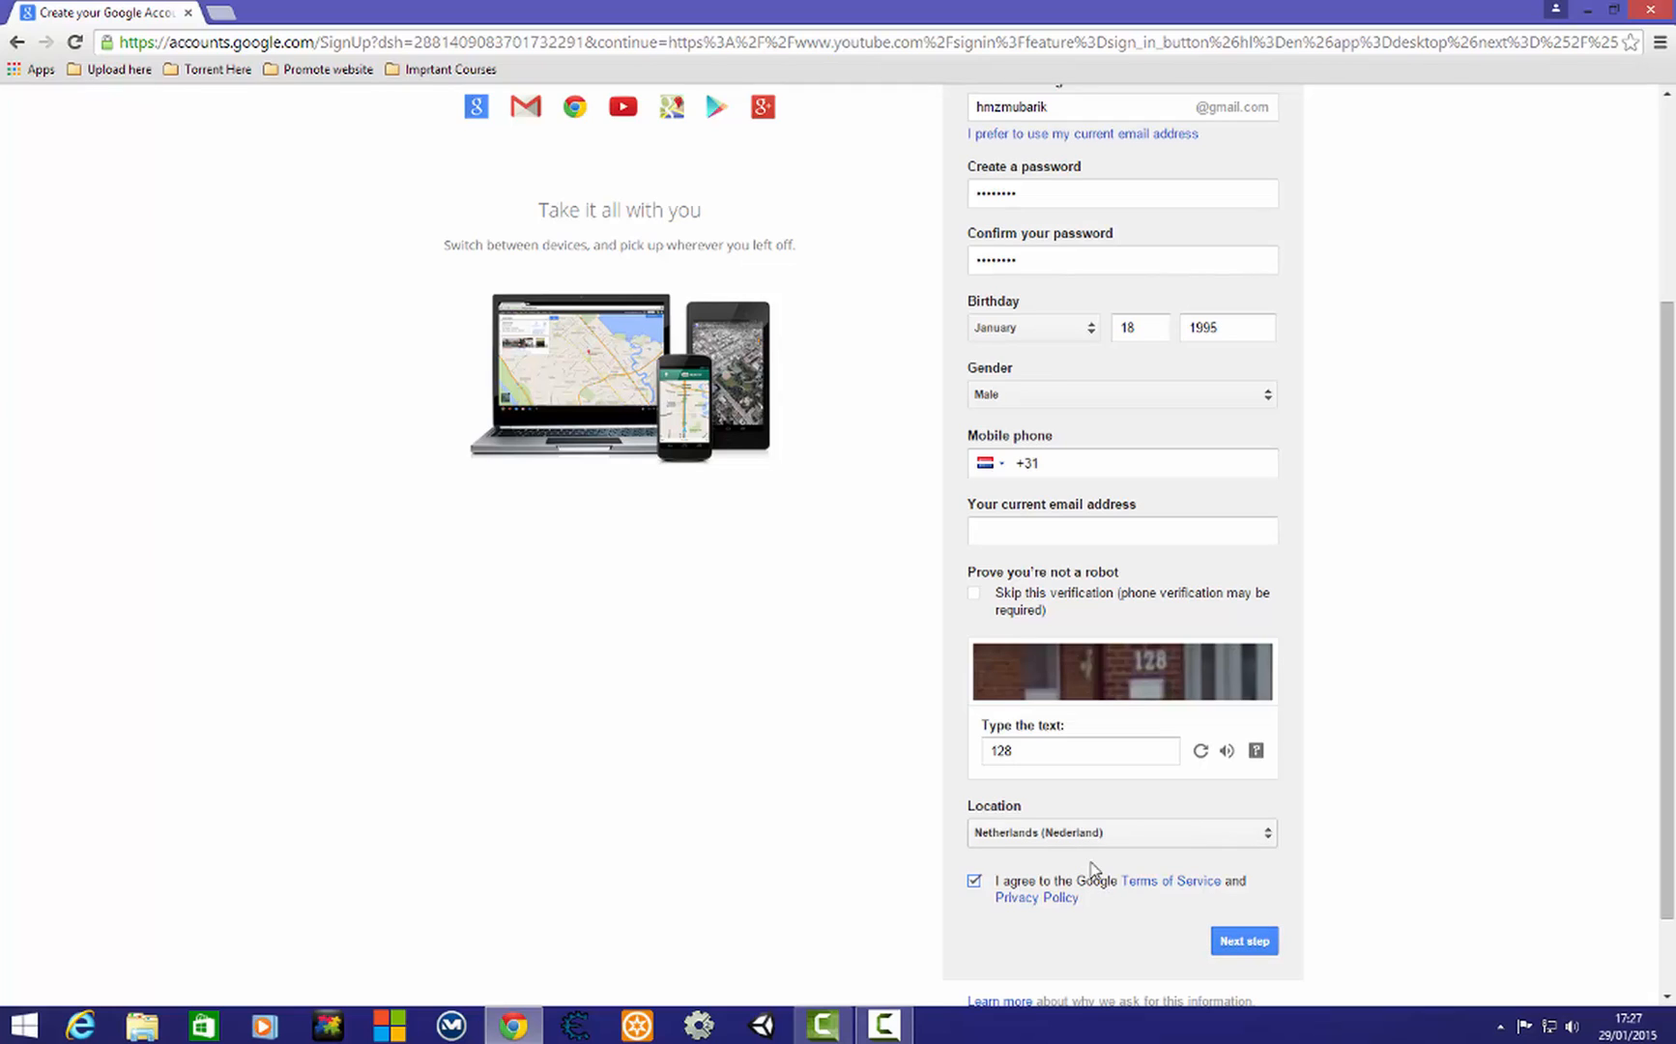
pyautogui.click(1244, 940)
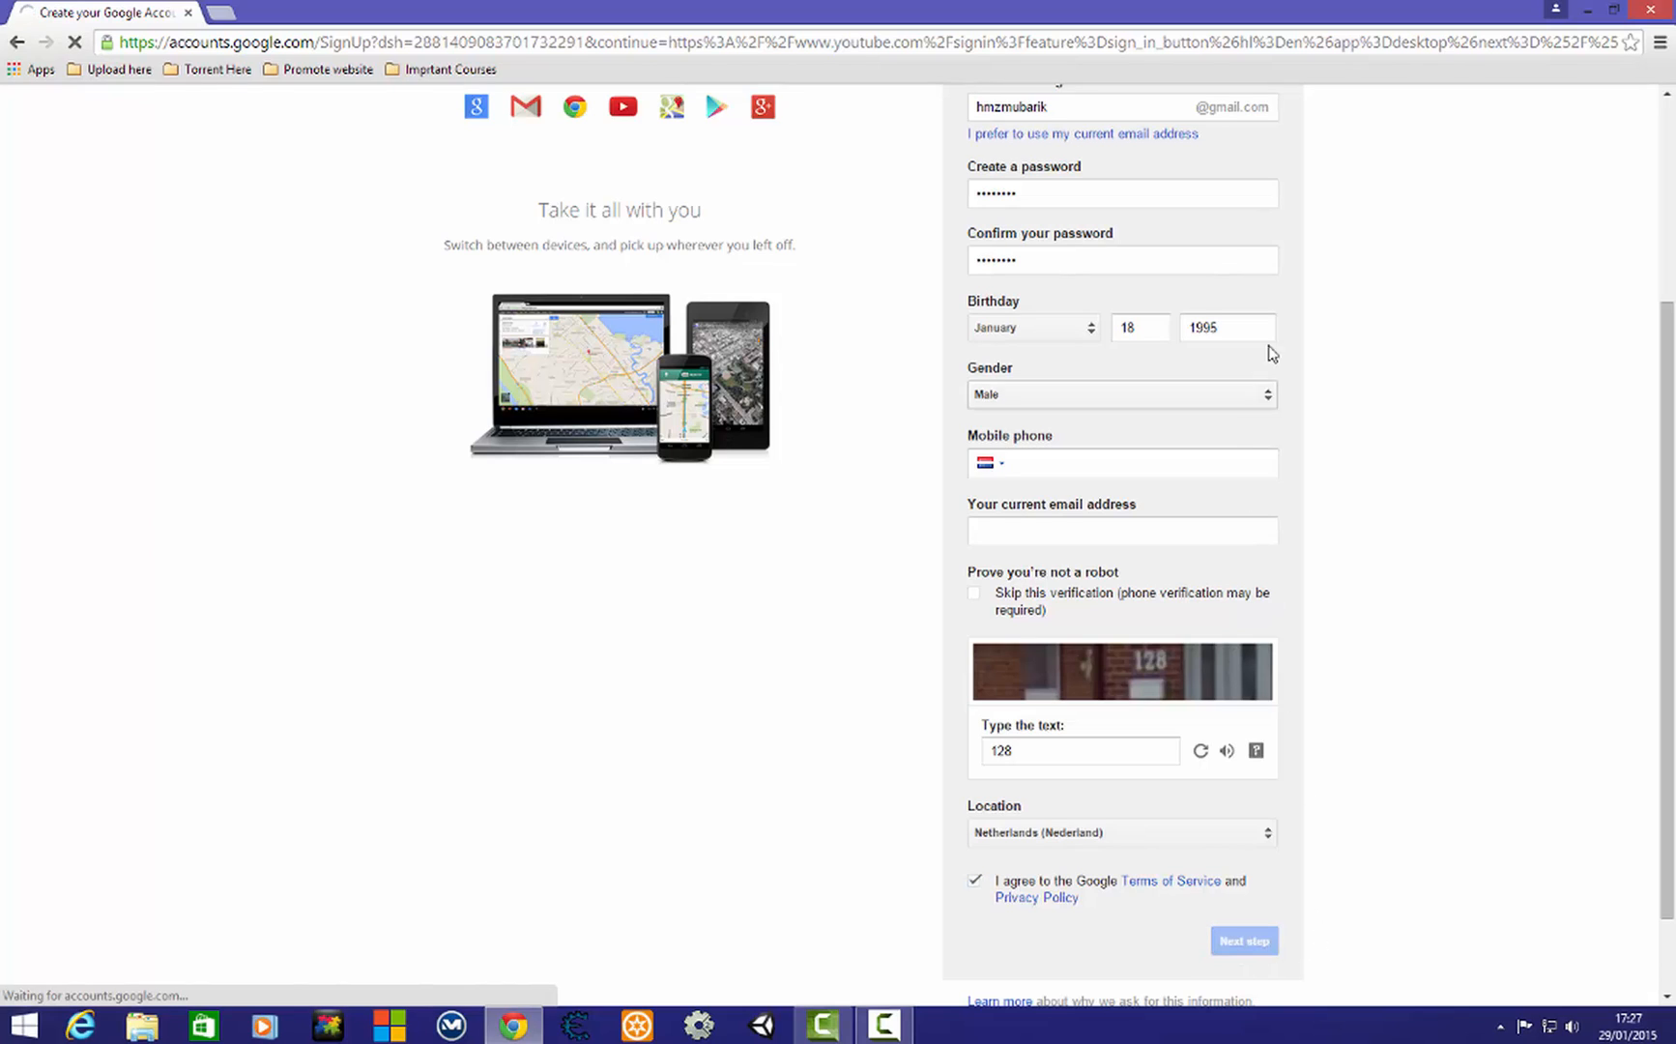